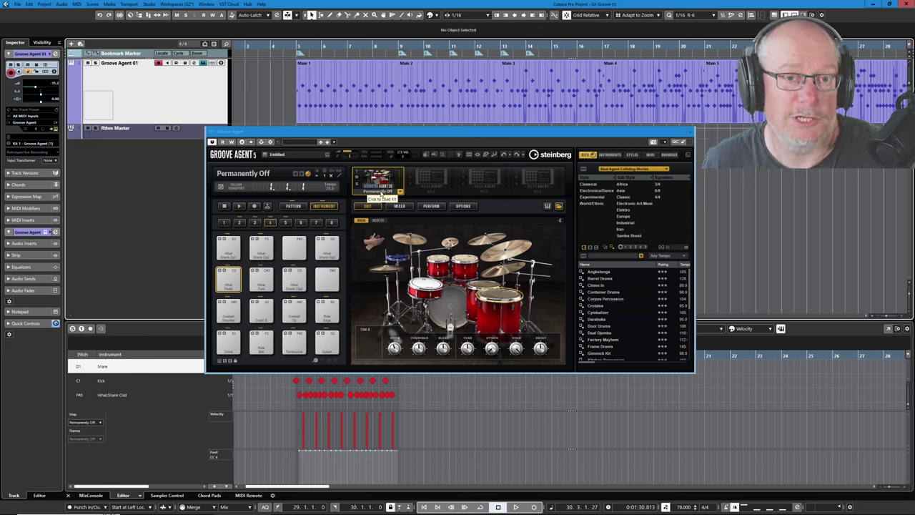
pyautogui.click(383, 180)
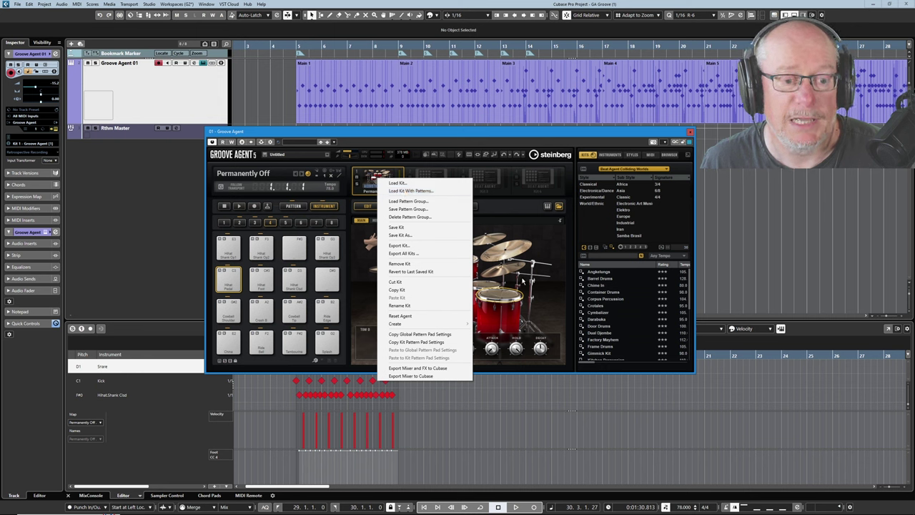
pyautogui.click(525, 228)
pyautogui.click(493, 289)
pyautogui.click(441, 265)
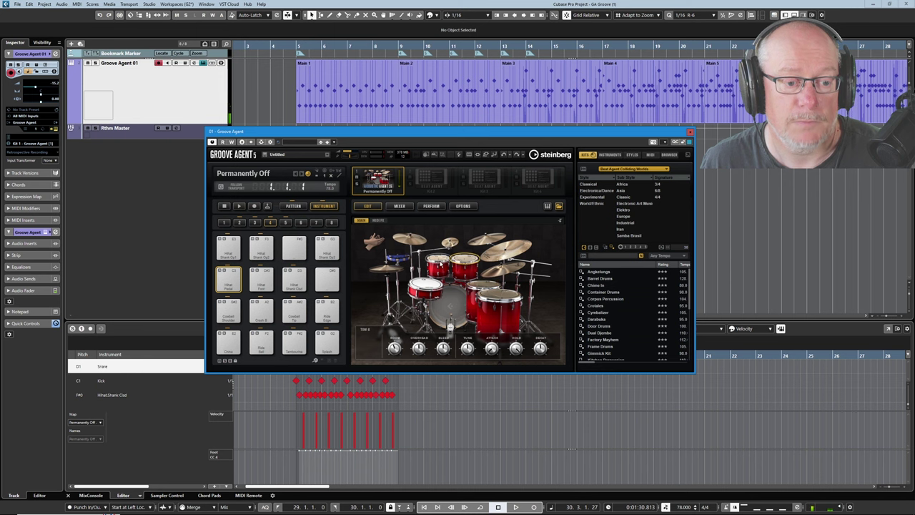
pyautogui.rightClick(376, 178)
pyautogui.click(396, 191)
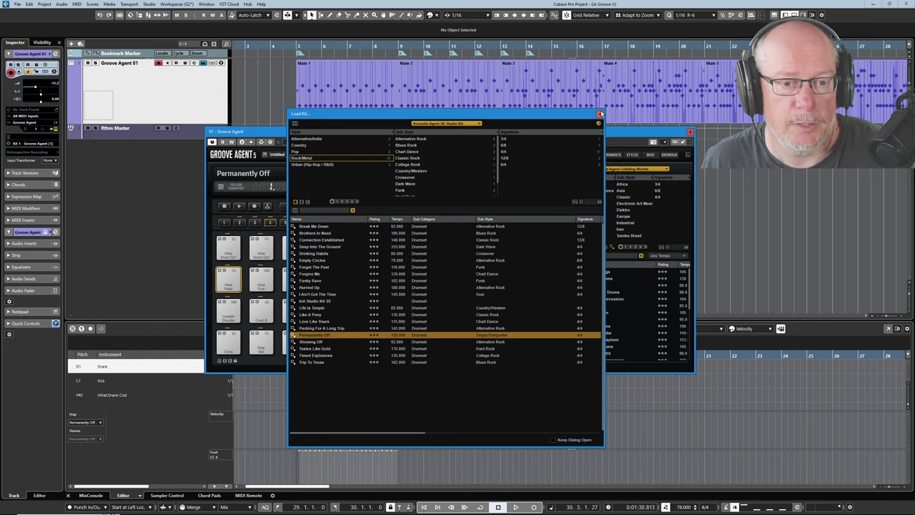
pyautogui.click(599, 113)
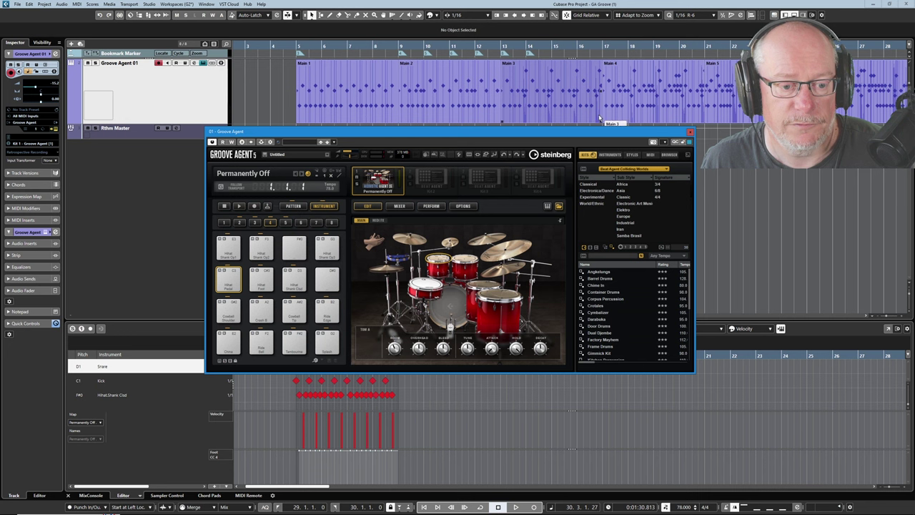
# Show Groove Agent's pattern pads with the Fusion Rock 01 - 109 agent, complexity at 1
pyautogui.click(293, 207)
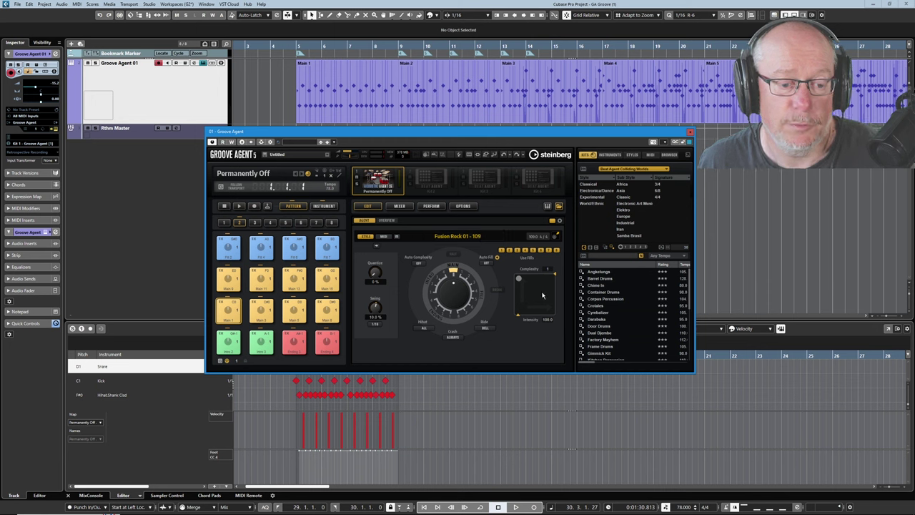
pyautogui.moveTo(518, 281)
pyautogui.mouseDown()
pyautogui.moveTo(552, 276)
pyautogui.moveTo(519, 278)
pyautogui.moveTo(547, 286)
pyautogui.moveTo(517, 268)
pyautogui.moveTo(518, 278)
pyautogui.moveTo(530, 276)
pyautogui.moveTo(519, 280)
pyautogui.mouseUp()
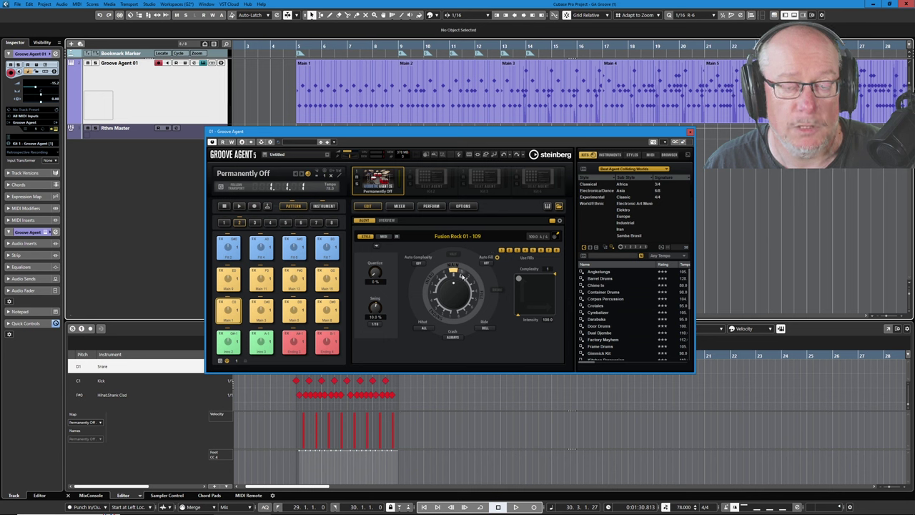
# Play the Fusion Rock pattern, raise Complexity to 15, stop, and turn the dial to Break
pyautogui.click(239, 206)
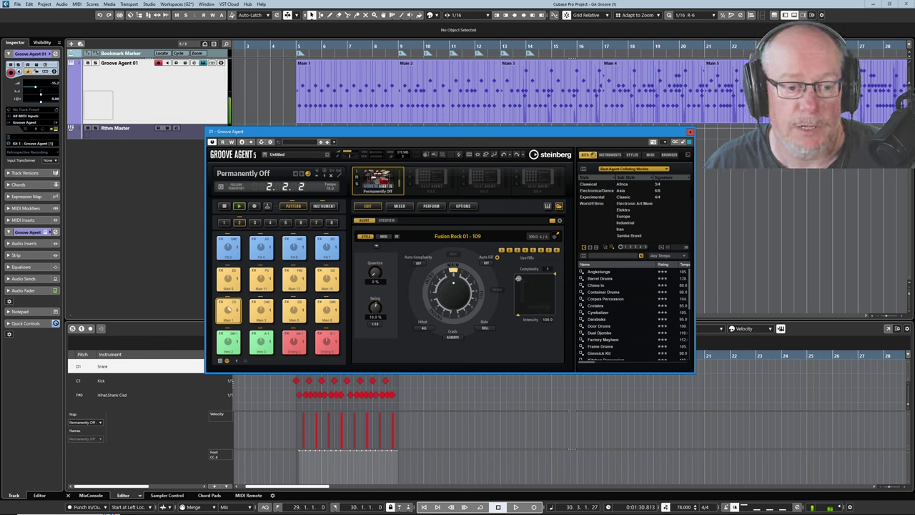
pyautogui.moveTo(518, 278); pyautogui.dragTo(520, 278)
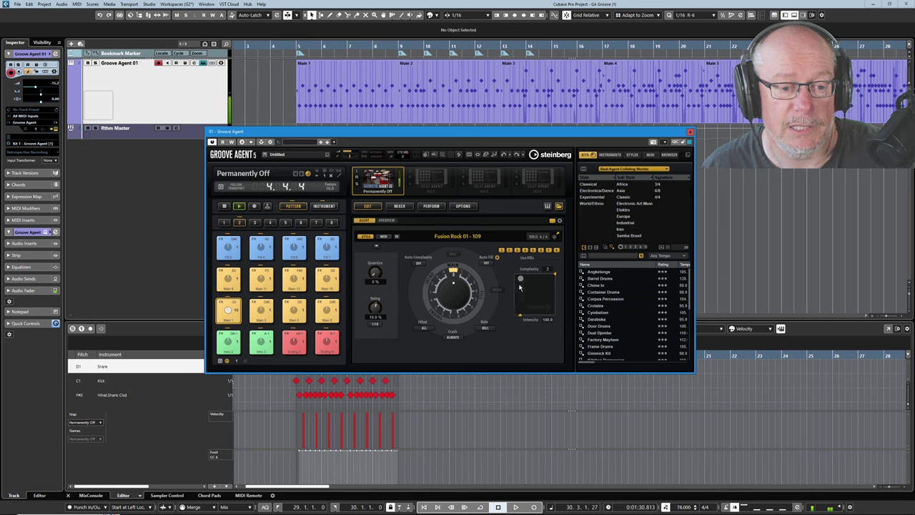
pyautogui.moveTo(521, 279); pyautogui.dragTo(562, 266)
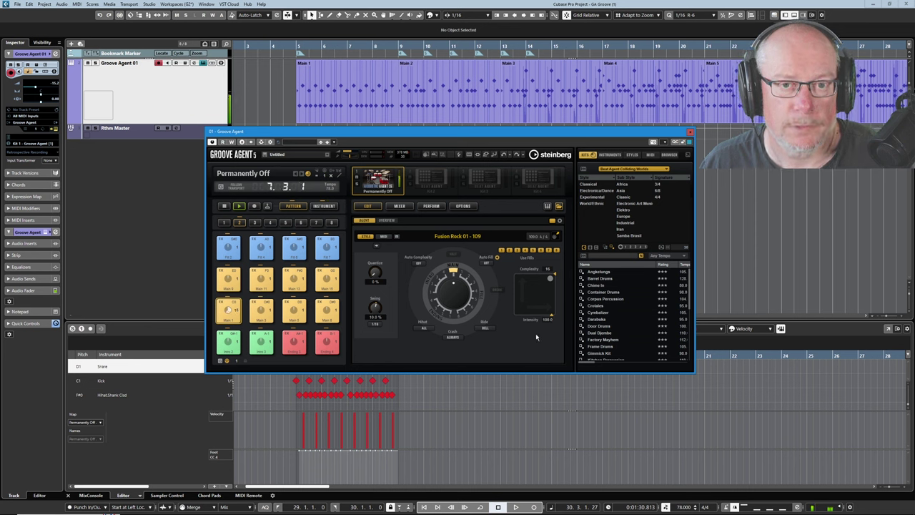
pyautogui.click(238, 222)
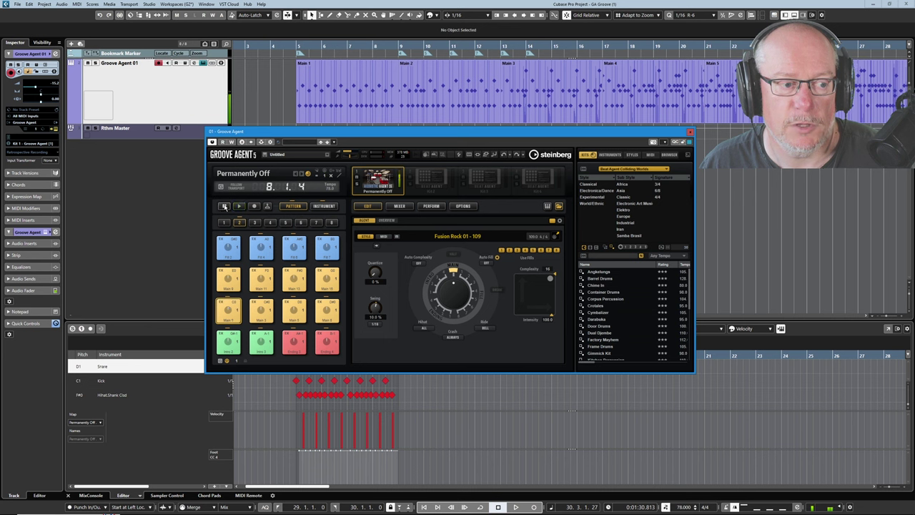
pyautogui.moveTo(447, 296); pyautogui.dragTo(451, 288)
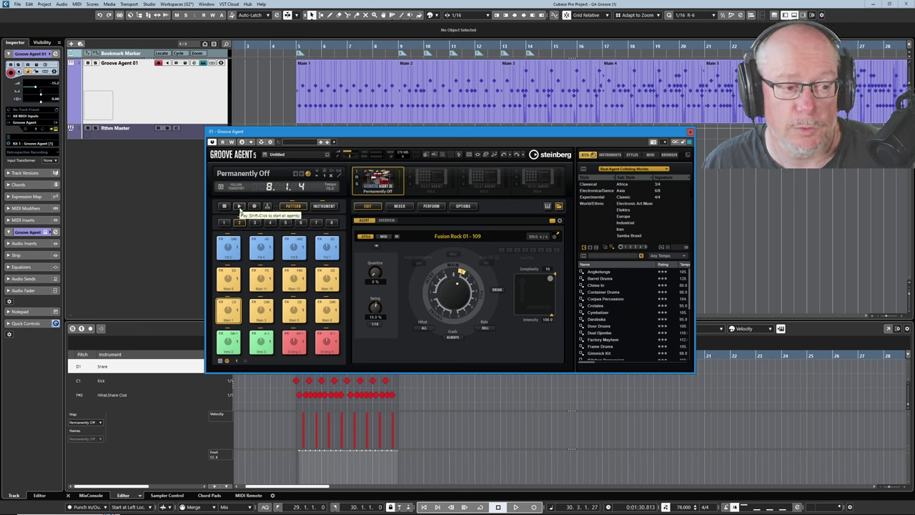
pyautogui.click(239, 207)
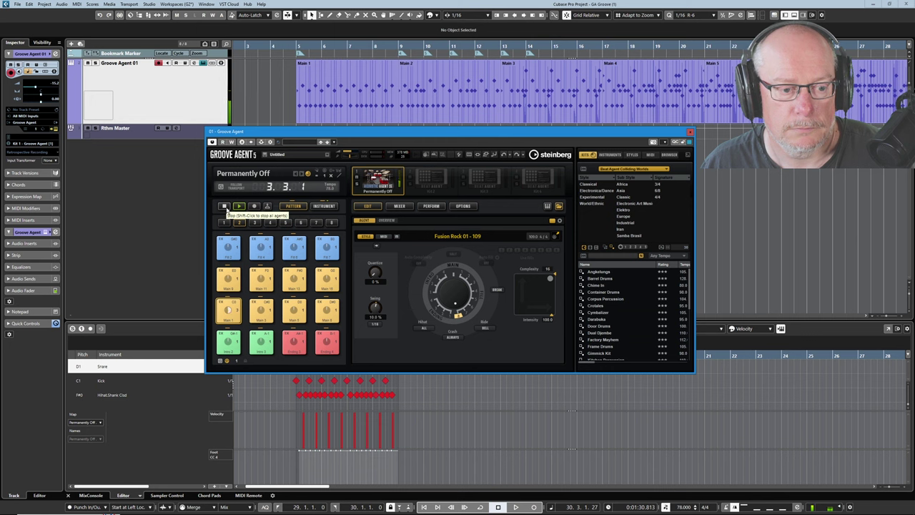
pyautogui.click(224, 206)
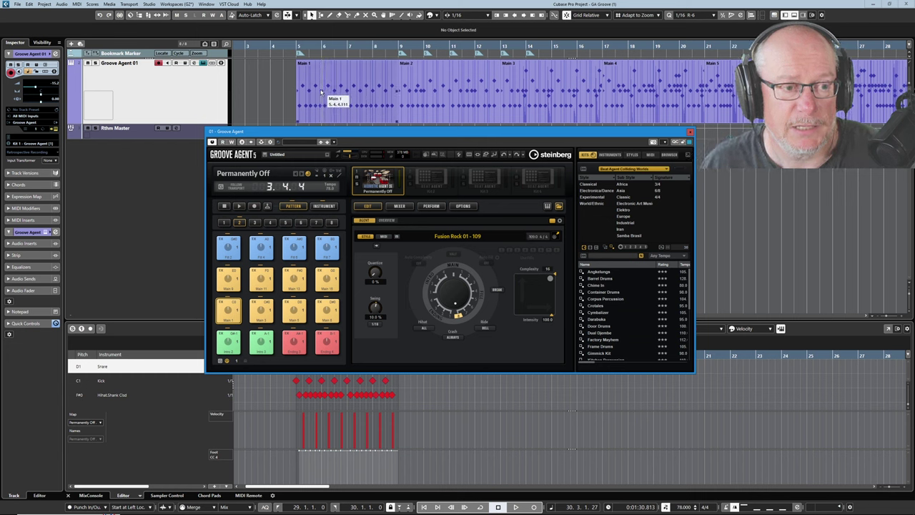
# Audition the Main 1 part from bar 5, then erase it with the Erase tool
pyautogui.scroll(-3, 312, 92)
pyautogui.scroll(-4, 313, 92)
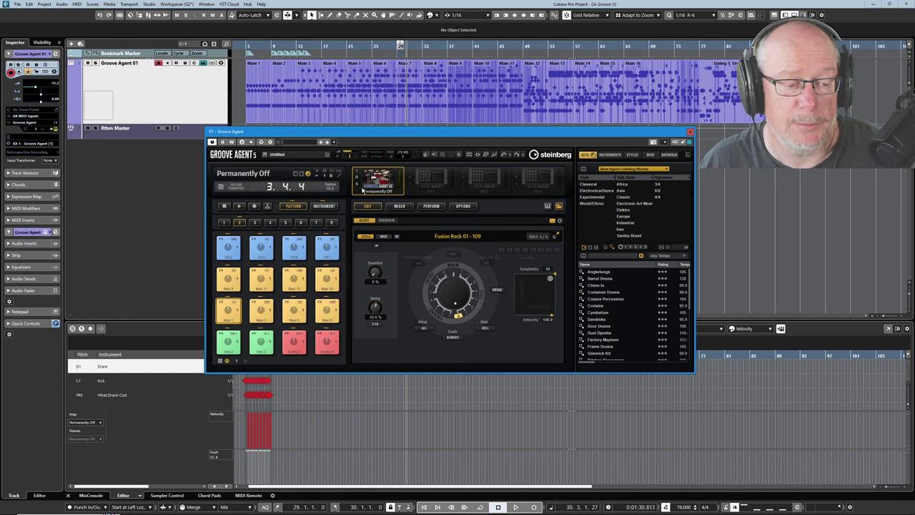
pyautogui.click(254, 65)
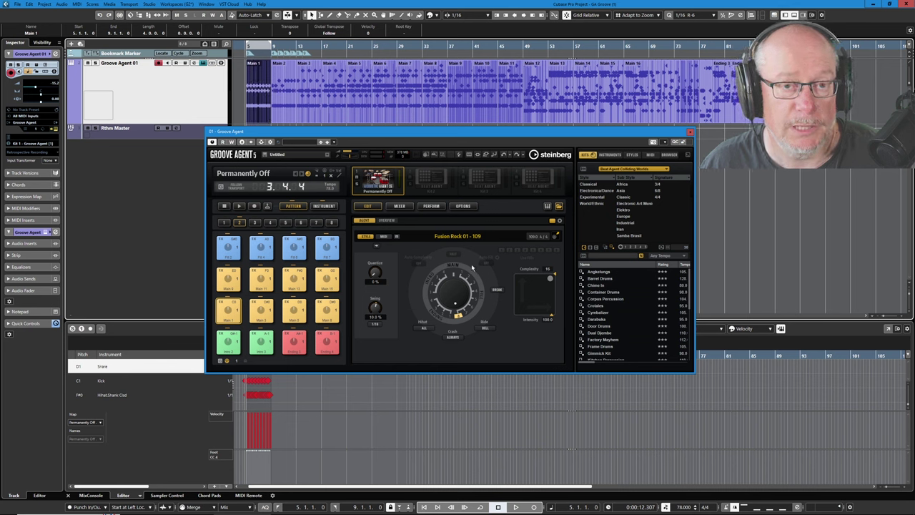
pyautogui.click(516, 506)
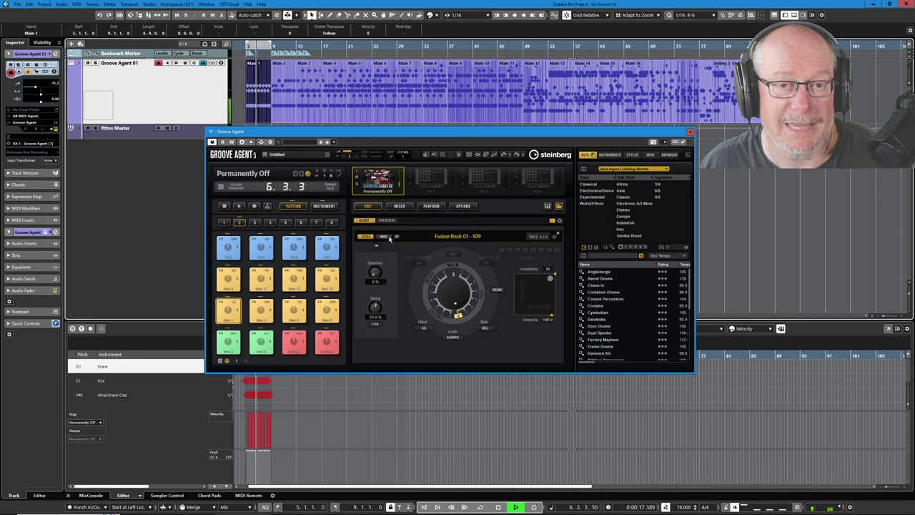
pyautogui.press('space')
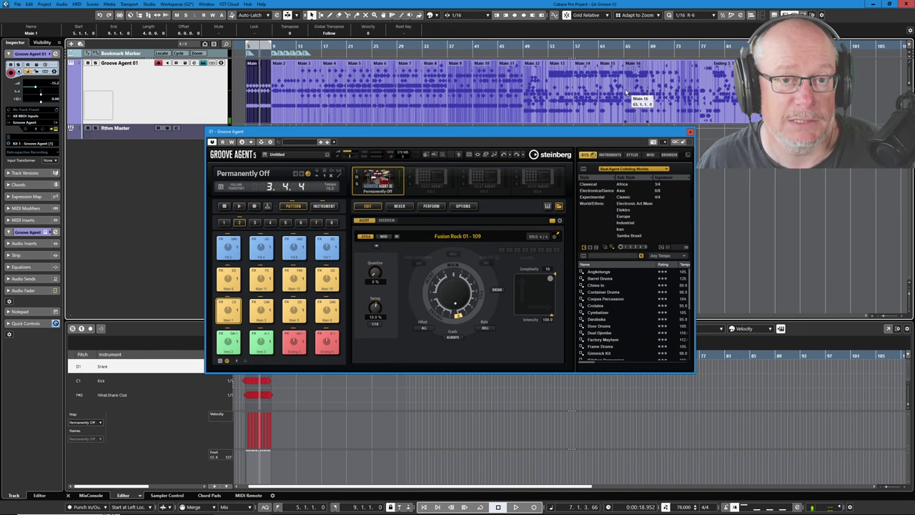
pyautogui.press('5')
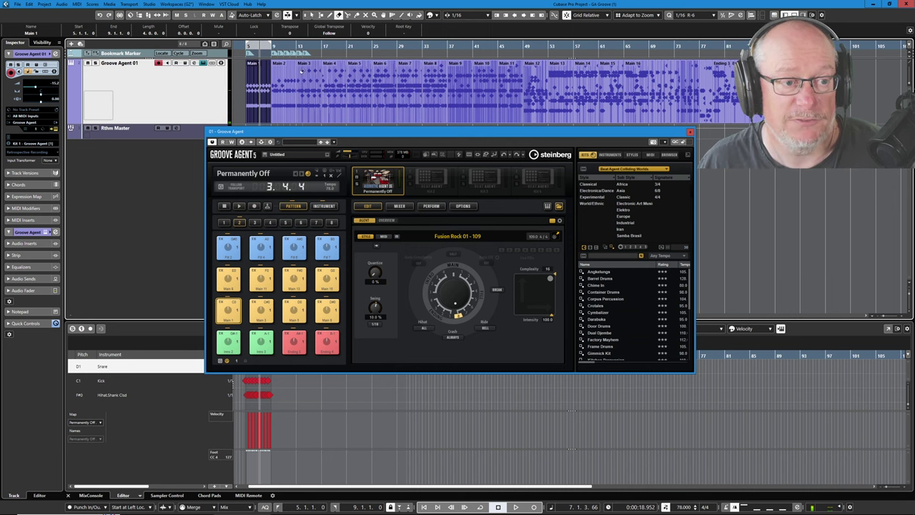
pyautogui.click(256, 75)
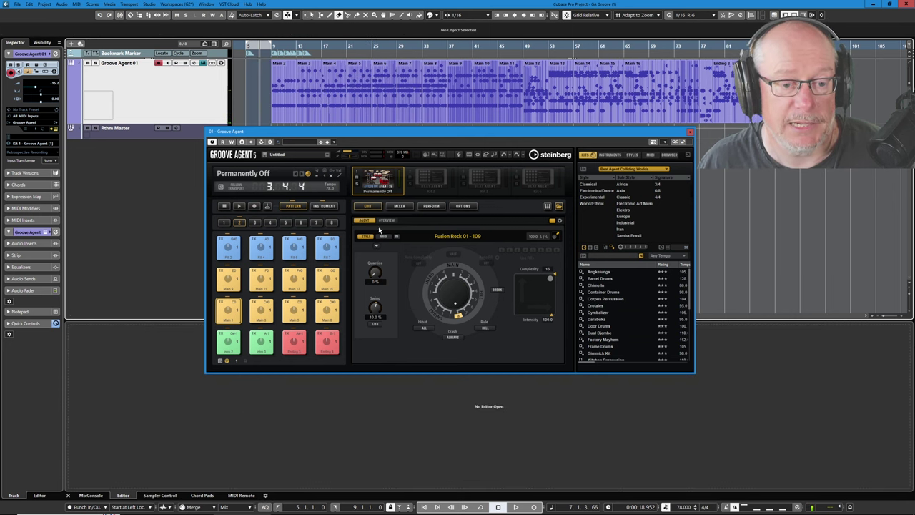
# Generate a Main-section pattern at complexity 1 and drop it as a part at bar 5
pyautogui.click(453, 270)
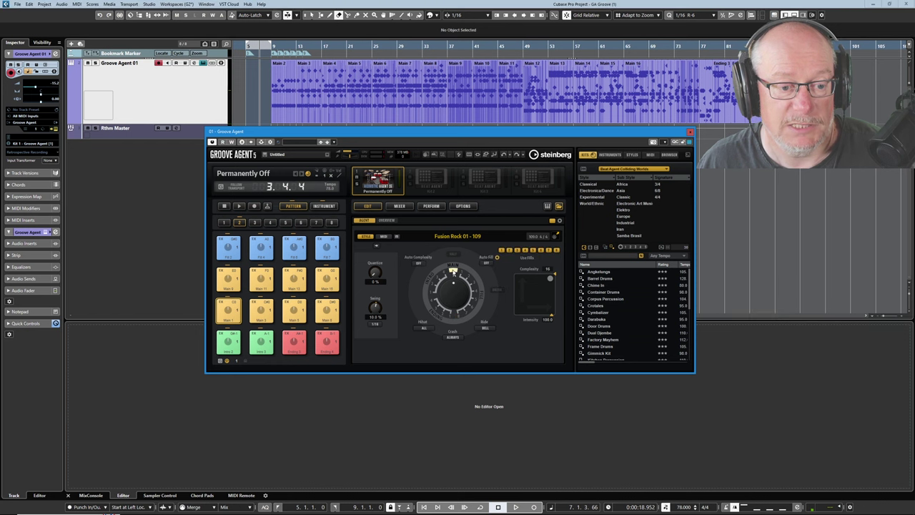
pyautogui.moveTo(549, 278); pyautogui.dragTo(518, 280)
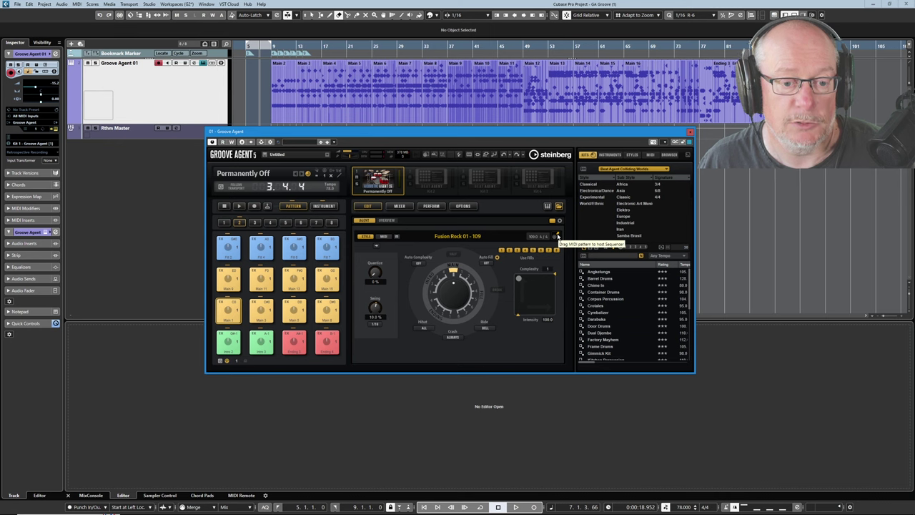
pyautogui.moveTo(558, 236); pyautogui.dragTo(254, 90)
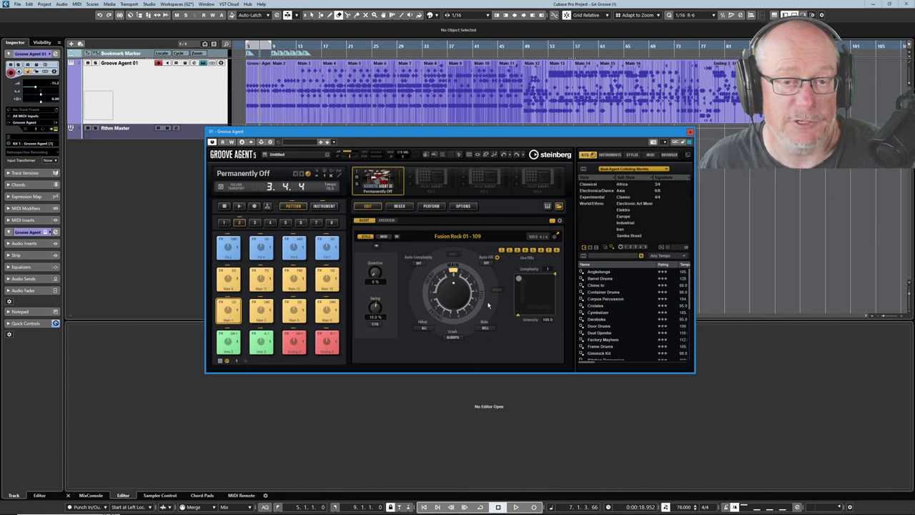
# Generate a complexity 2 part over erased Main 2, shown in the drum editor
pyautogui.moveTo(519, 277); pyautogui.dragTo(521, 279)
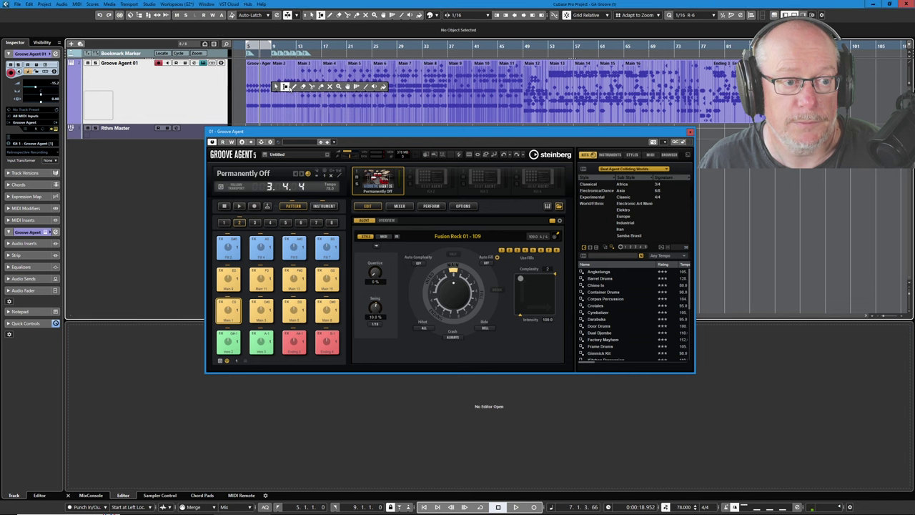
pyautogui.click(283, 86)
pyautogui.press('1')
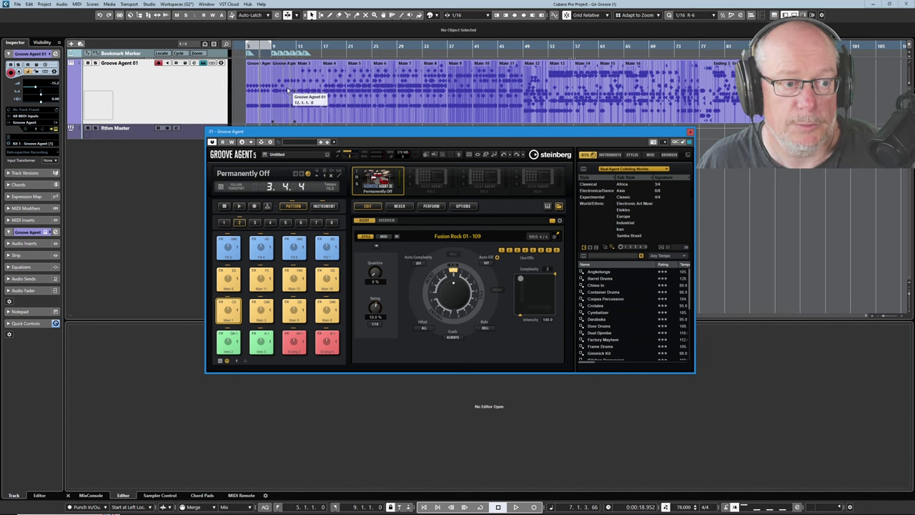
pyautogui.click(288, 89)
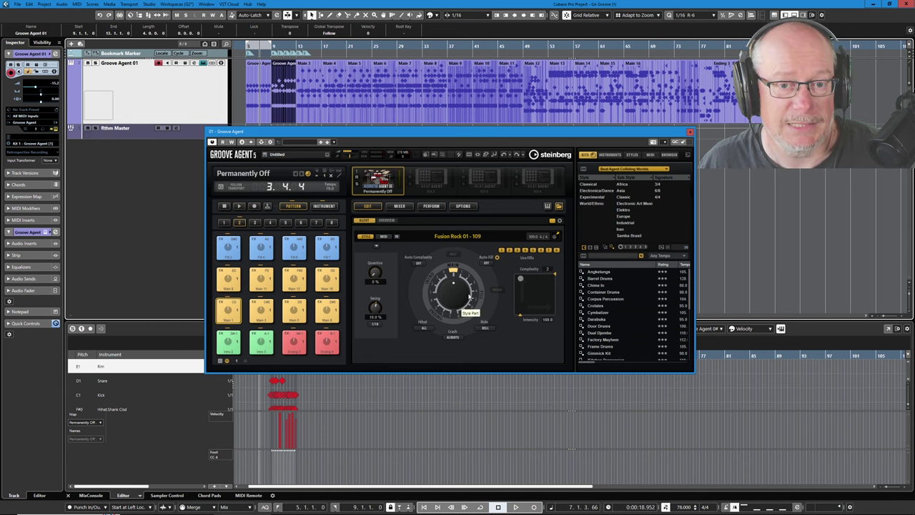
# Zoom and scroll the arrange window to bars 63–93 to inspect the fill and ending parts
pyautogui.hscroll(2, 390, 86)
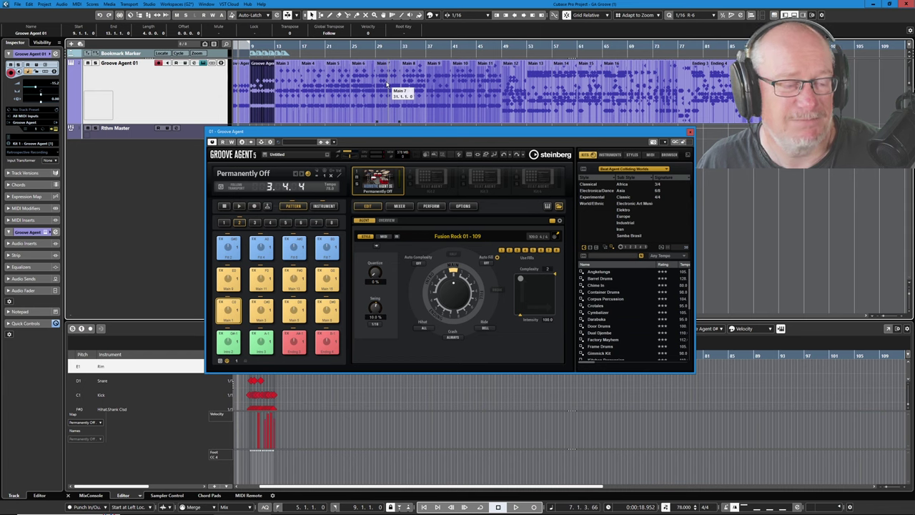
pyautogui.scroll(-1, 386, 86)
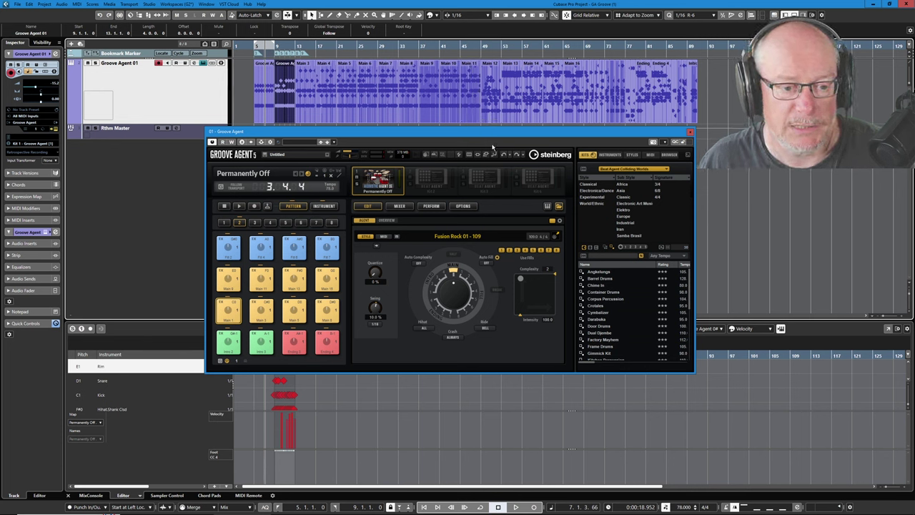
pyautogui.scroll(5, 485, 85)
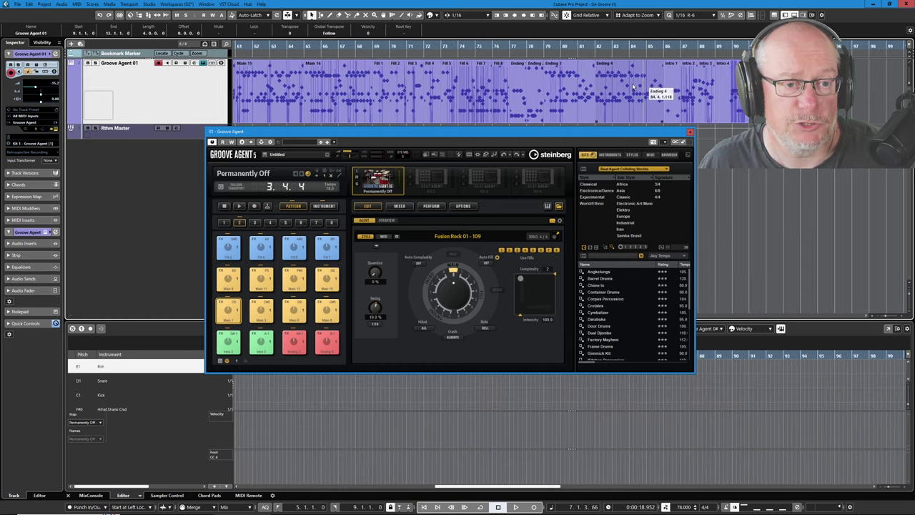
pyautogui.scroll(1, 485, 85)
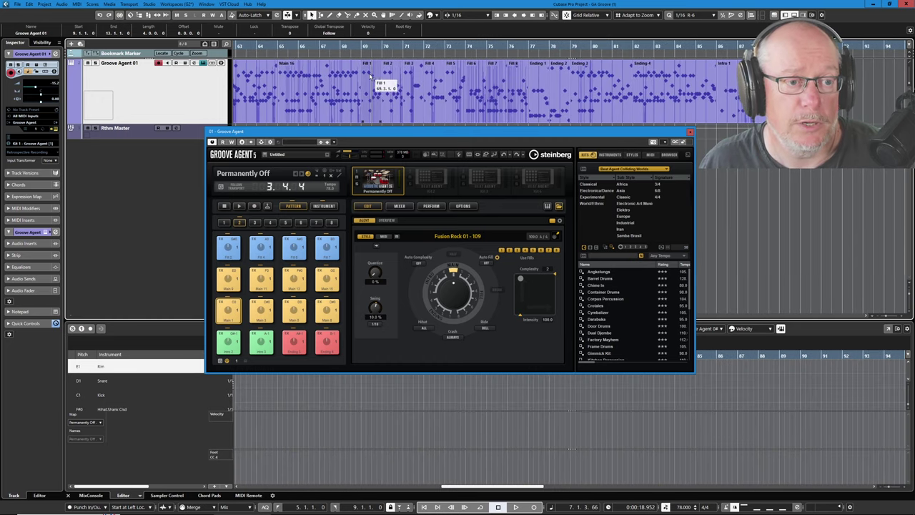
# Erase the Fill 4 part with the toolbox Eraser and set Groove Agent's dial to Break
pyautogui.rightClick(428, 87)
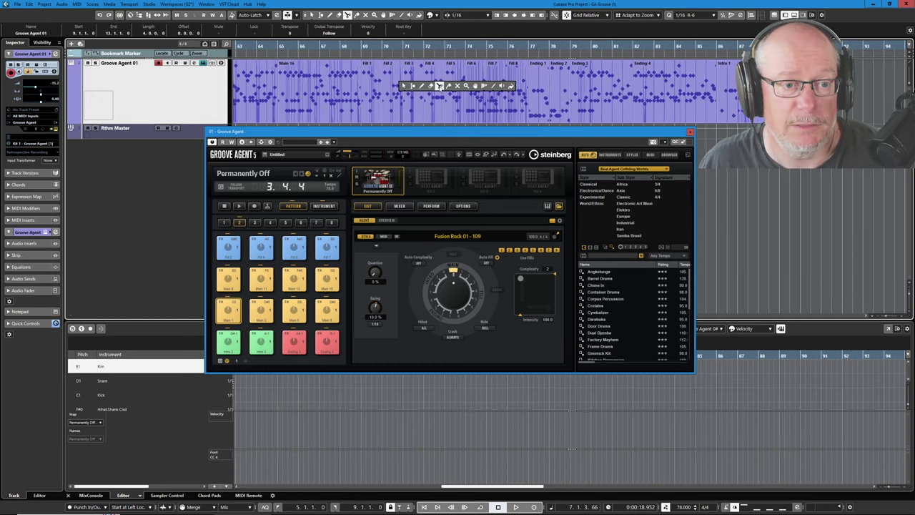
pyautogui.click(431, 86)
pyautogui.click(433, 84)
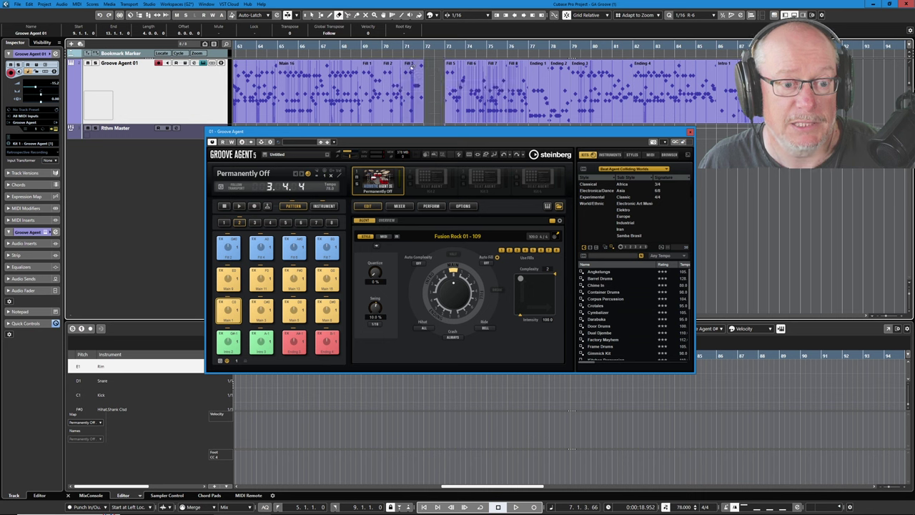
pyautogui.click(476, 293)
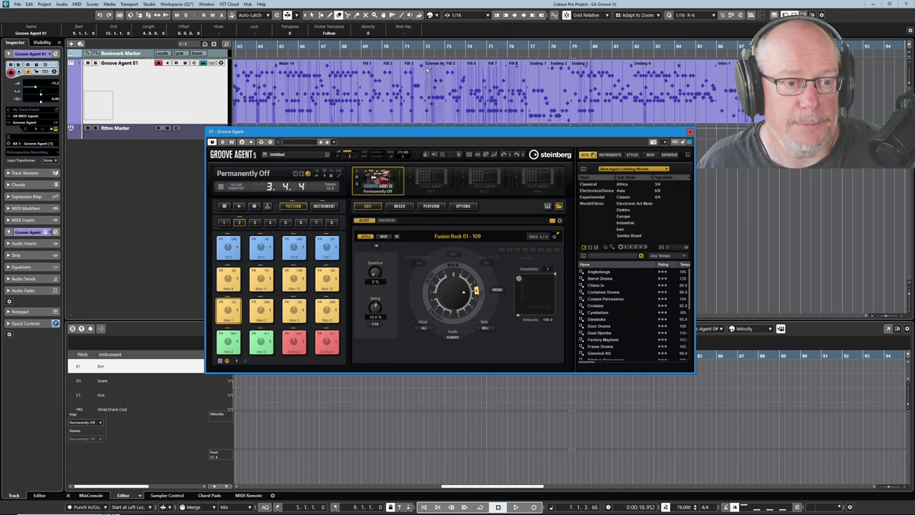
# Rename the new bar-72 break part to 'Fill 4' and close the Groove Agent window
pyautogui.click(435, 68)
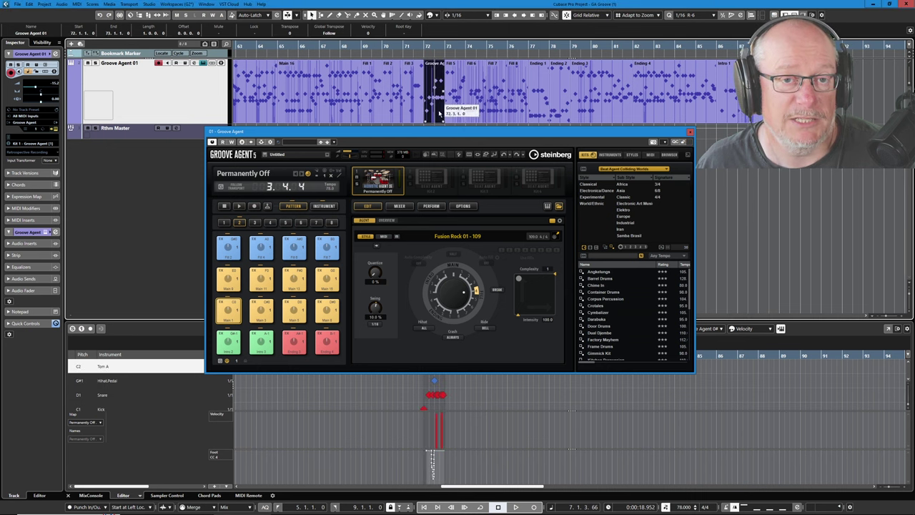
pyautogui.click(34, 33)
pyautogui.write('Fill 4')
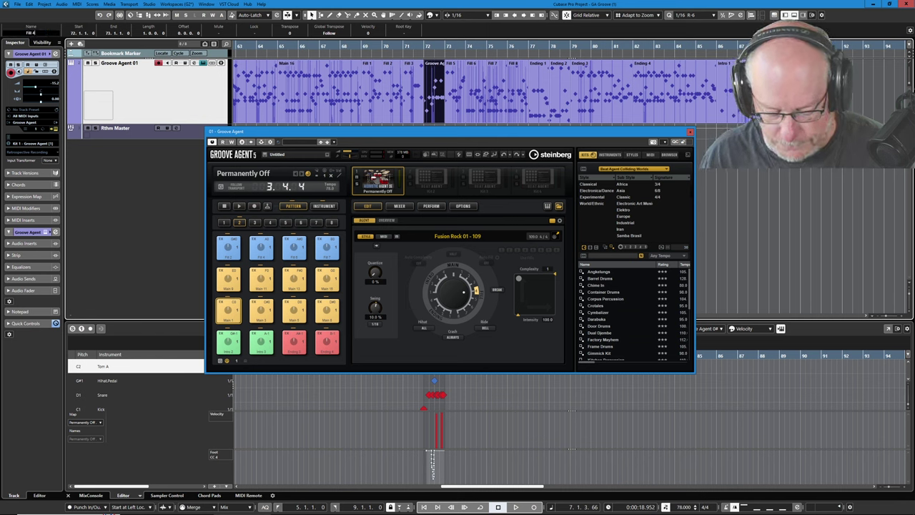
pyautogui.press('Return')
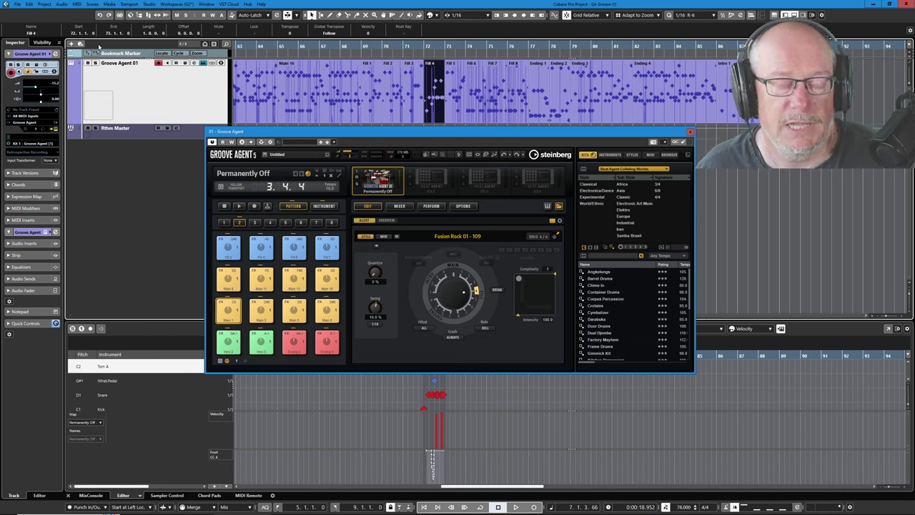
pyautogui.click(689, 131)
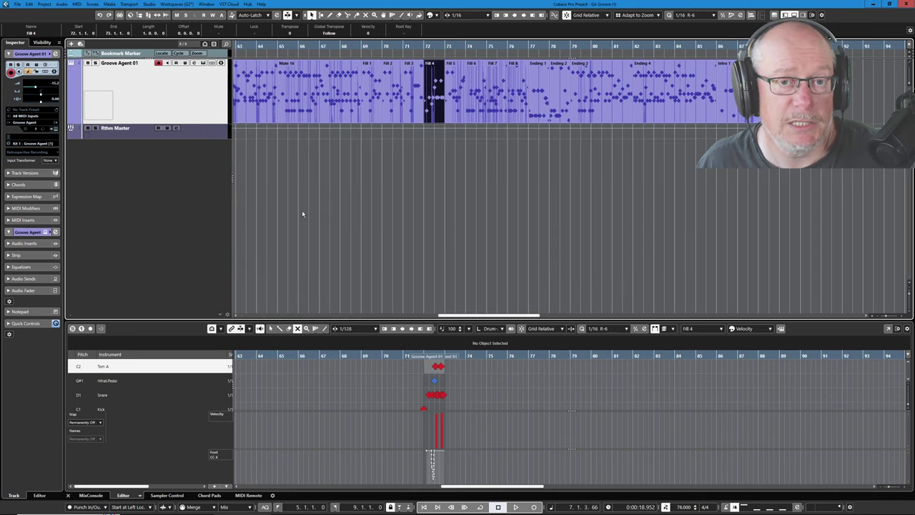
# Zoom out over the whole part, then close the project with File > Close
pyautogui.scroll(-1, 339, 183)
pyautogui.scroll(-2, 340, 183)
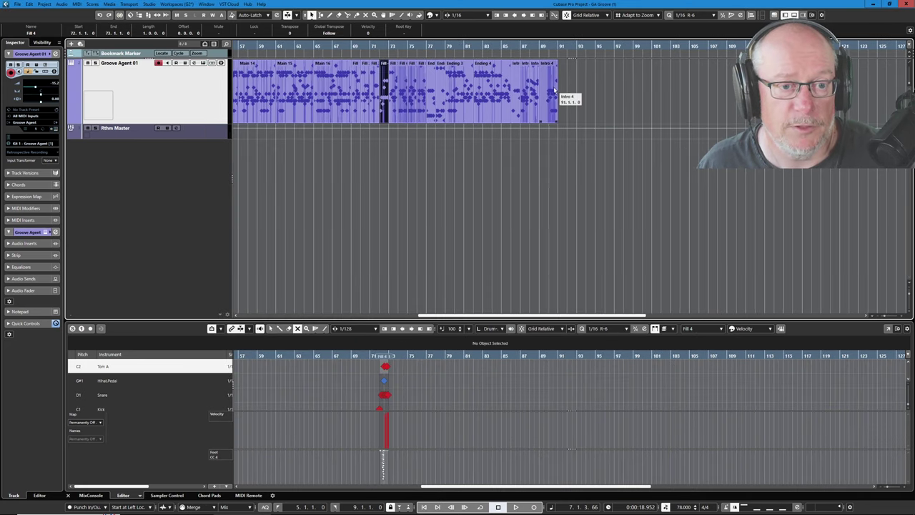
pyautogui.moveTo(468, 319); pyautogui.dragTo(242, 310)
pyautogui.scroll(-2, 316, 171)
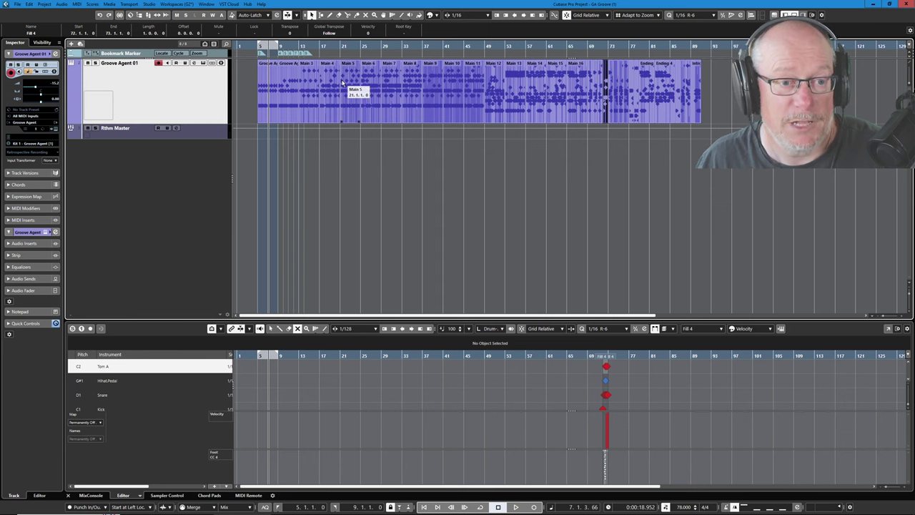
pyautogui.click(15, 5)
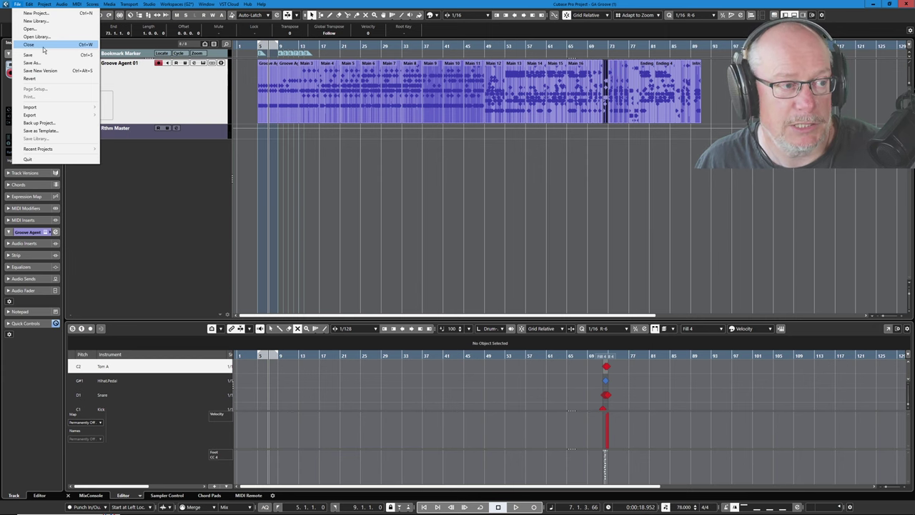
pyautogui.click(43, 46)
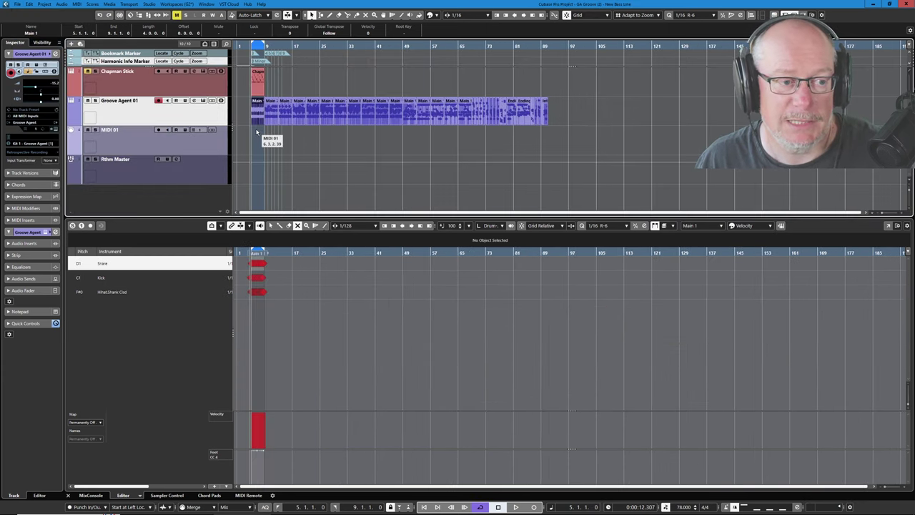
# Zoom in with H, unmute the Chapman Stick bass track, then zoom back out
pyautogui.press('h')
pyautogui.press('h')
pyautogui.press('h')
pyautogui.press('h')
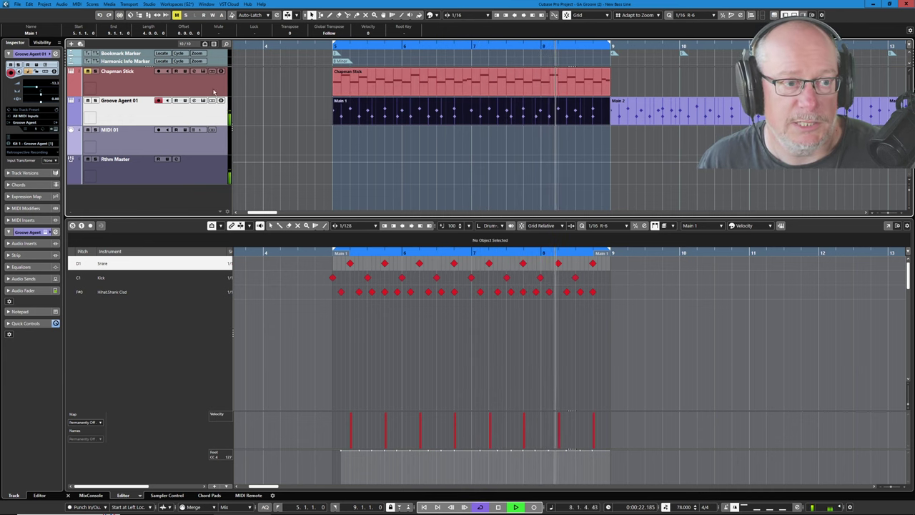
pyautogui.click(88, 71)
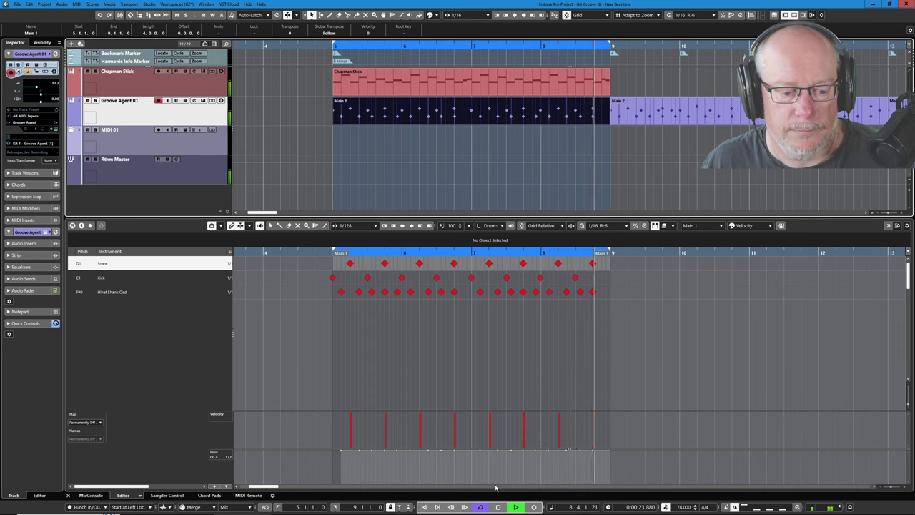
pyautogui.scroll(-1, 380, 148)
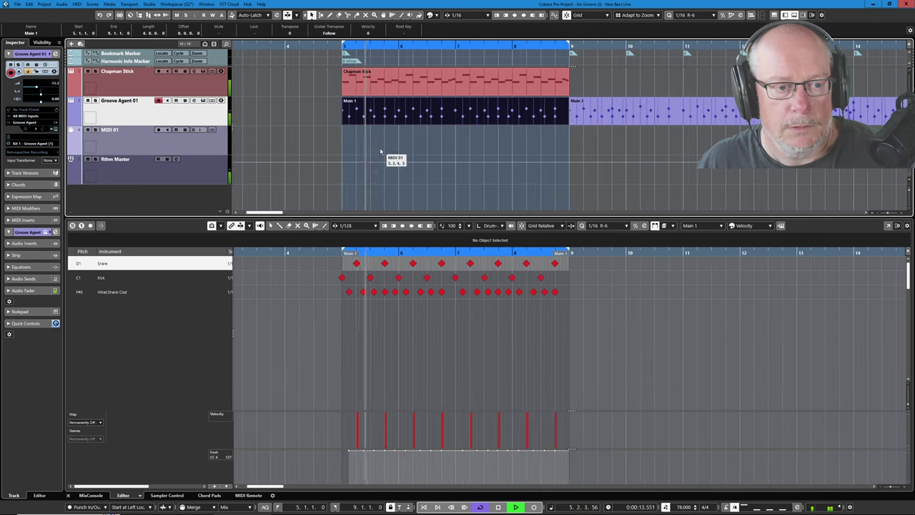
pyautogui.scroll(-6, 380, 148)
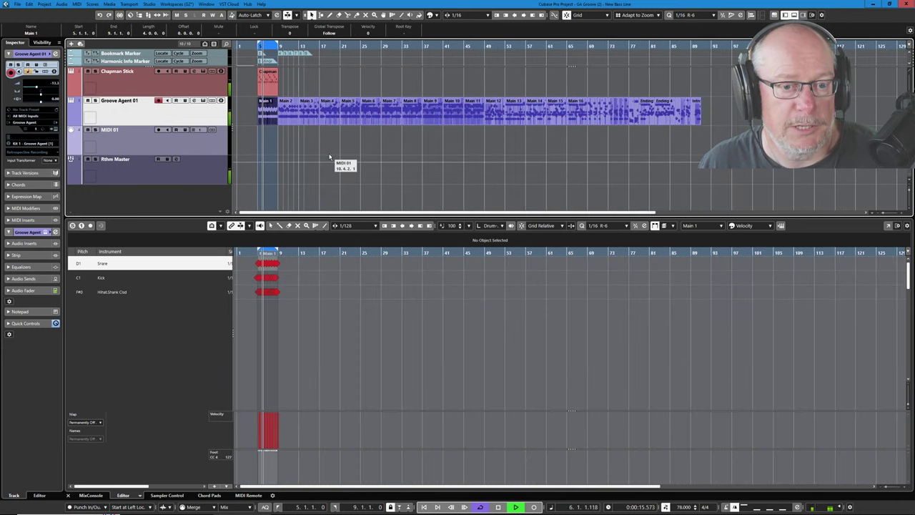
# Duplicate the Chapman Stick bass part back-to-back with Ctrl+D along the song
pyautogui.click(268, 80)
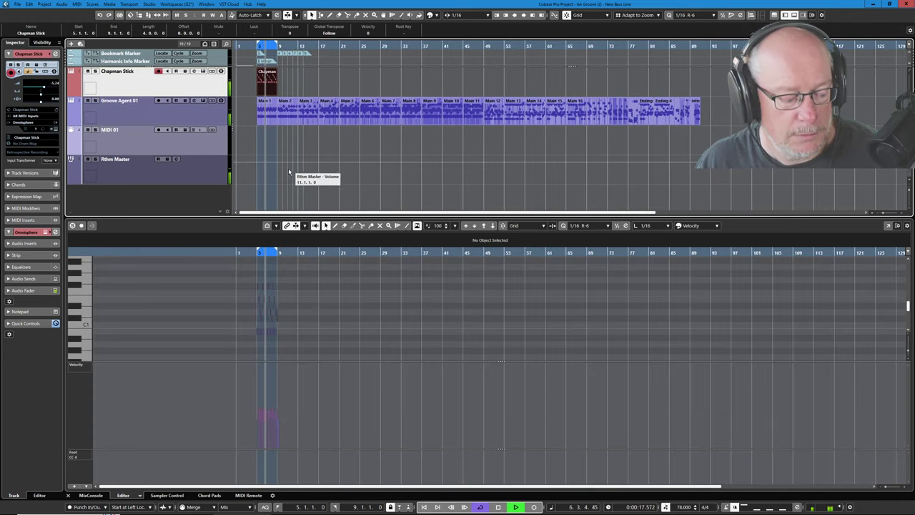
pyautogui.hotkey('ctrl', 'd')
pyautogui.hotkey('ctrl', 'd')
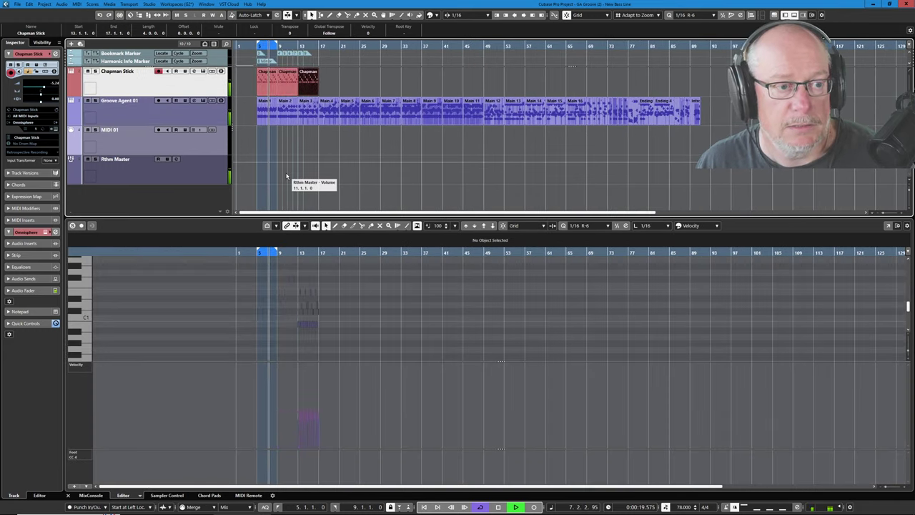
pyautogui.hotkey('ctrl', 'd')
pyautogui.hotkey('ctrl', 'd')
pyautogui.hotkey('ctrl', 'd')
pyautogui.hotkey('ctrl', 'd')
pyautogui.hotkey('ctrl', 'd')
pyautogui.hotkey('ctrl', 'd')
pyautogui.hotkey('ctrl', 'd')
pyautogui.hotkey('ctrl', 'd')
pyautogui.hotkey('ctrl', 'd')
pyautogui.hotkey('ctrl', 'd')
pyautogui.hotkey('ctrl', 'd')
pyautogui.hotkey('ctrl', 'd')
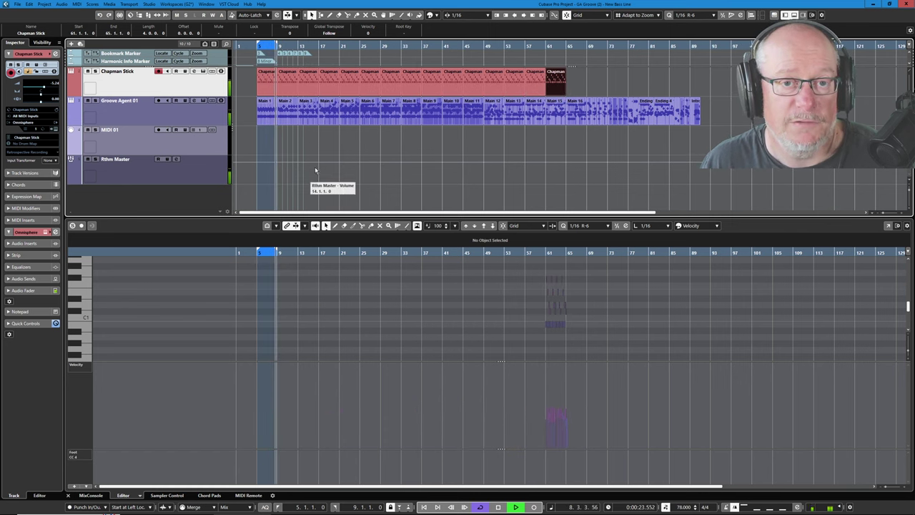
# Play the song back from bar 49, then stop playback
pyautogui.press('space')
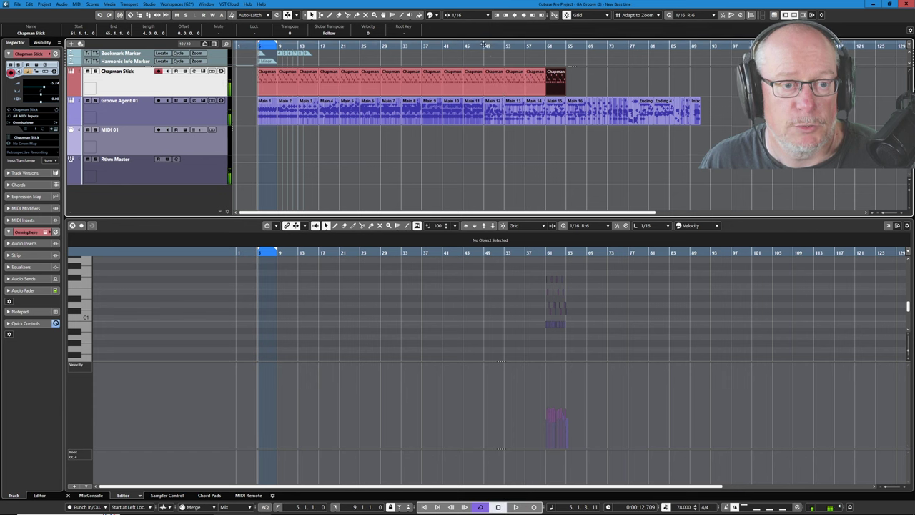
pyautogui.click(484, 46)
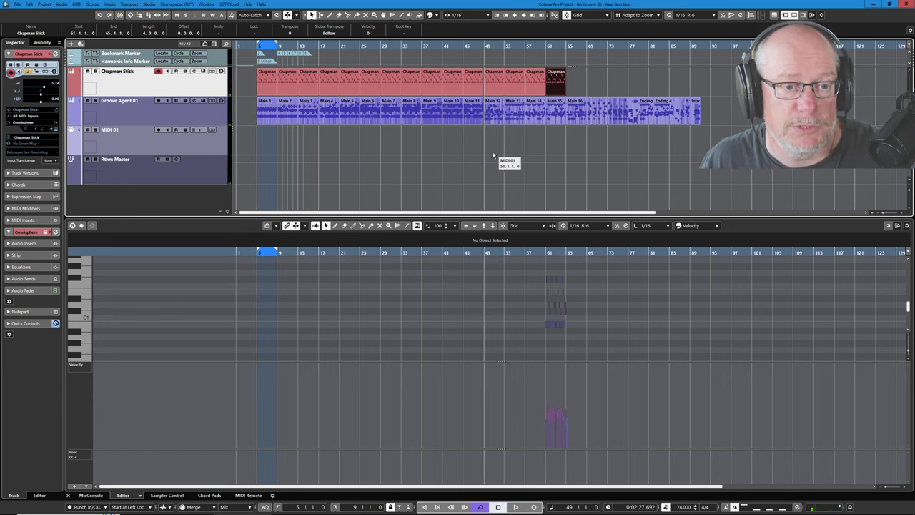
pyautogui.press('space')
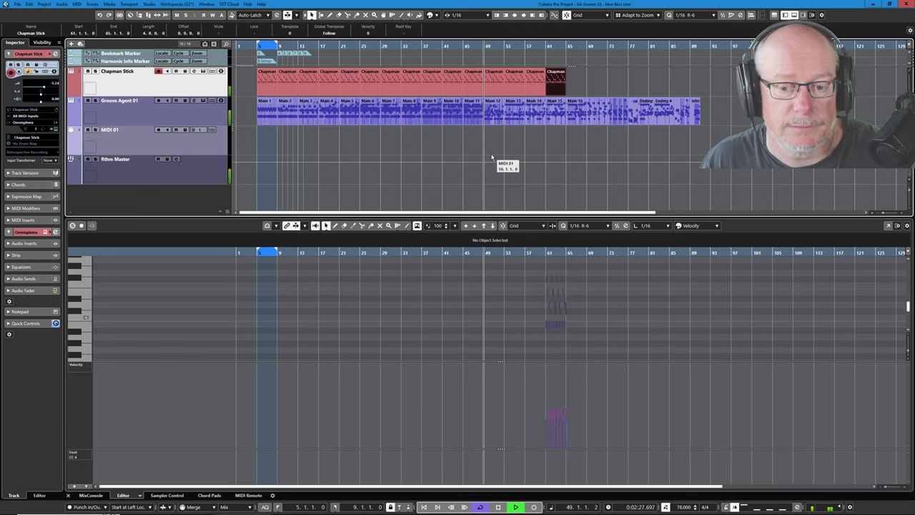
pyautogui.click(499, 507)
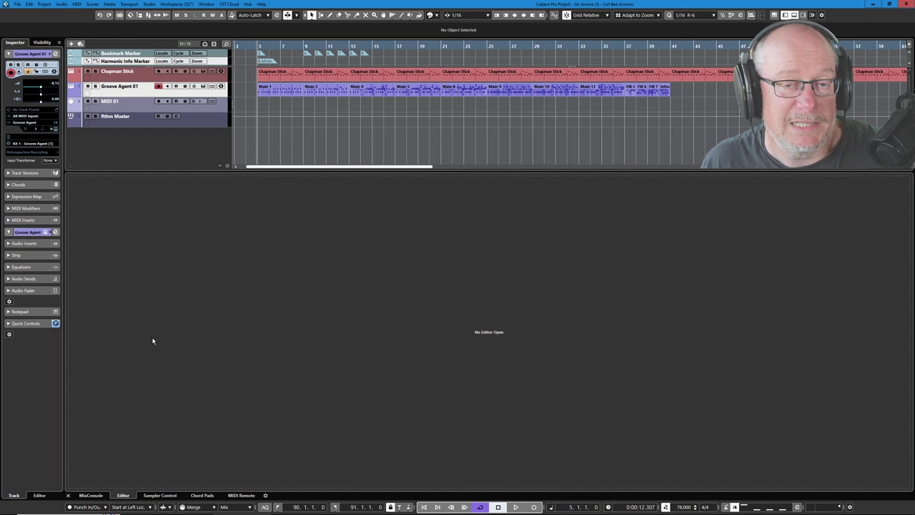
# Show the mixer channel strips in the lower zone and make all tracks taller
pyautogui.click(90, 494)
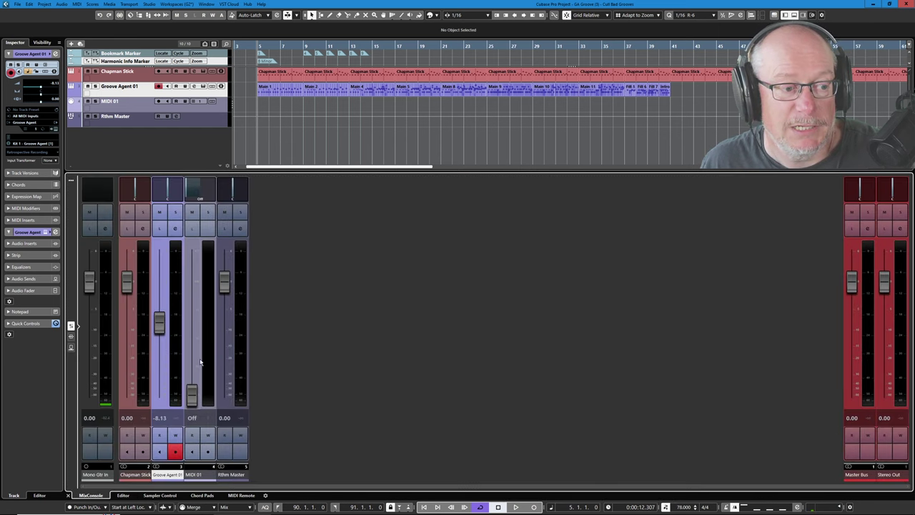
pyautogui.moveTo(377, 172); pyautogui.dragTo(364, 255)
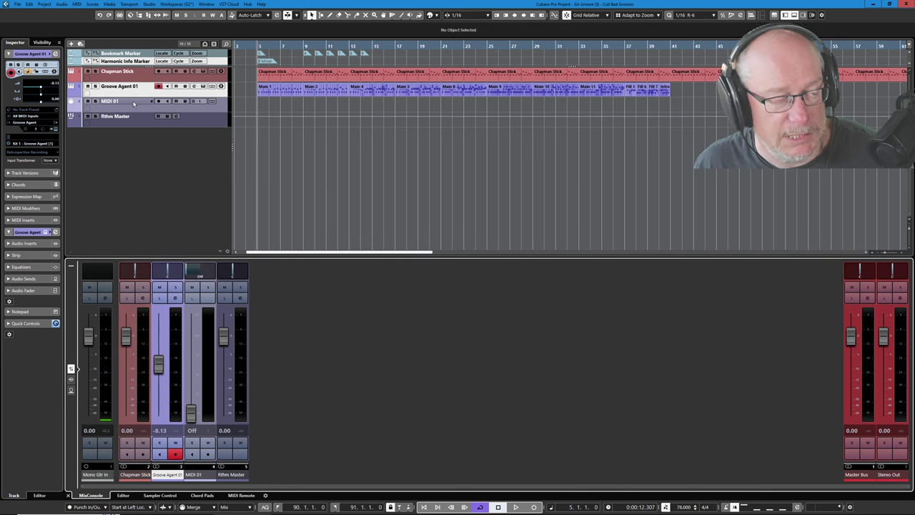
pyautogui.hotkey('shift', 'h')
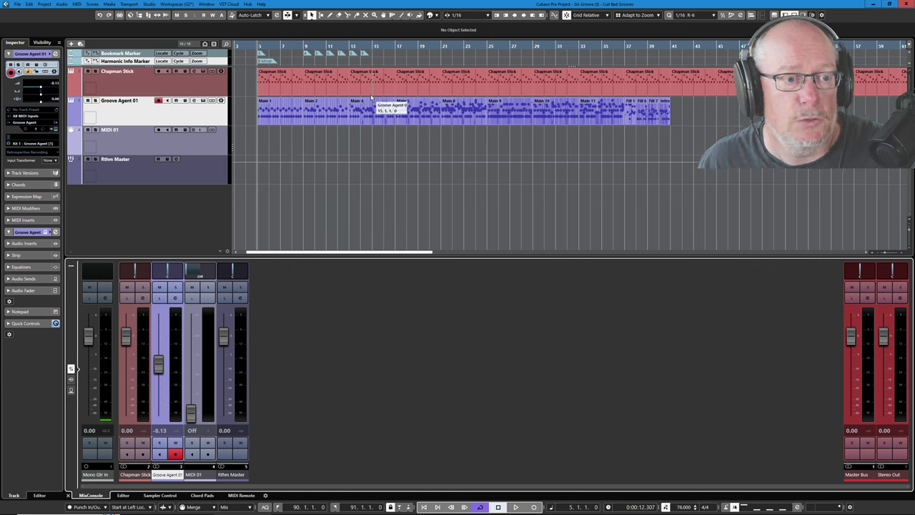
# Audition from the first Chapman Stick part, then loop bars 13–17 around Main 4
pyautogui.click(289, 87)
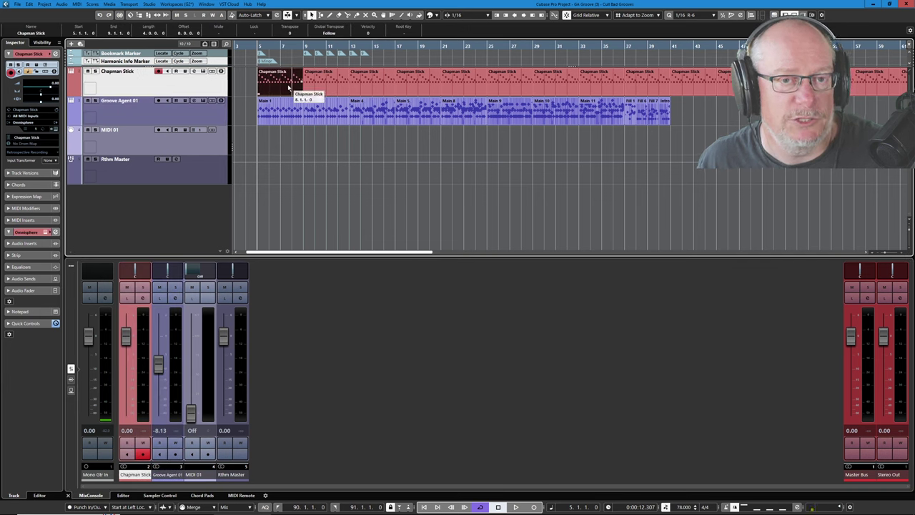
pyautogui.press('space')
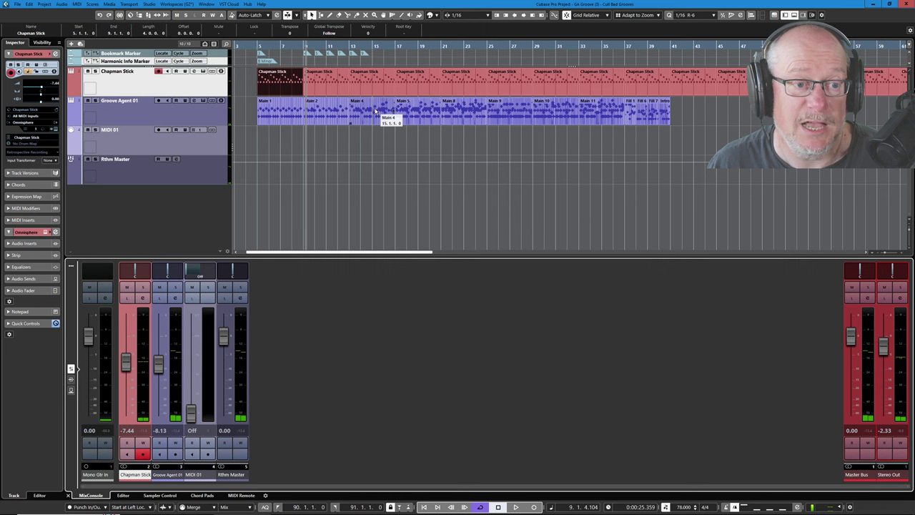
pyautogui.click(377, 113)
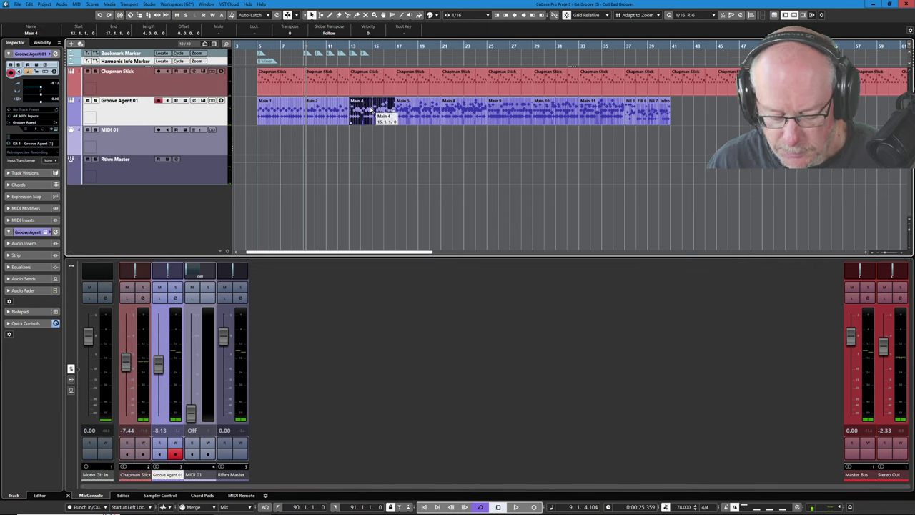
pyautogui.press('p')
pyautogui.press('space')
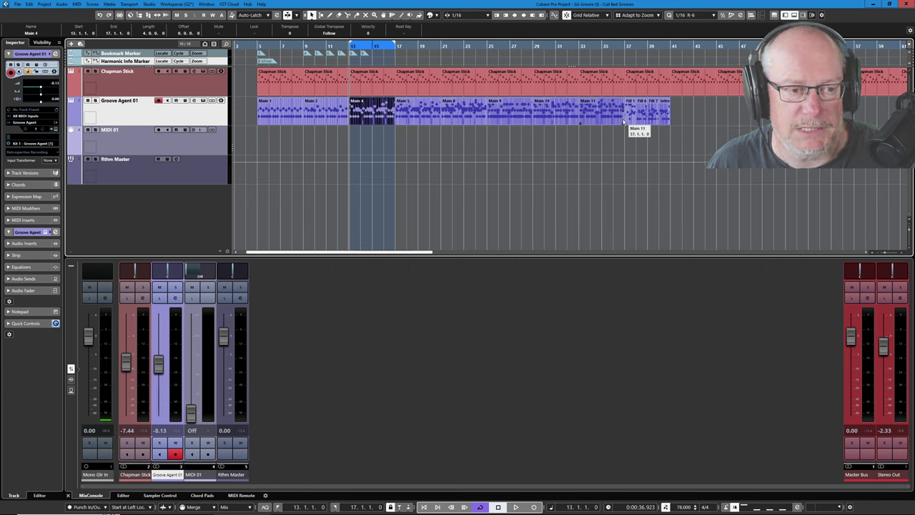
pyautogui.press('space')
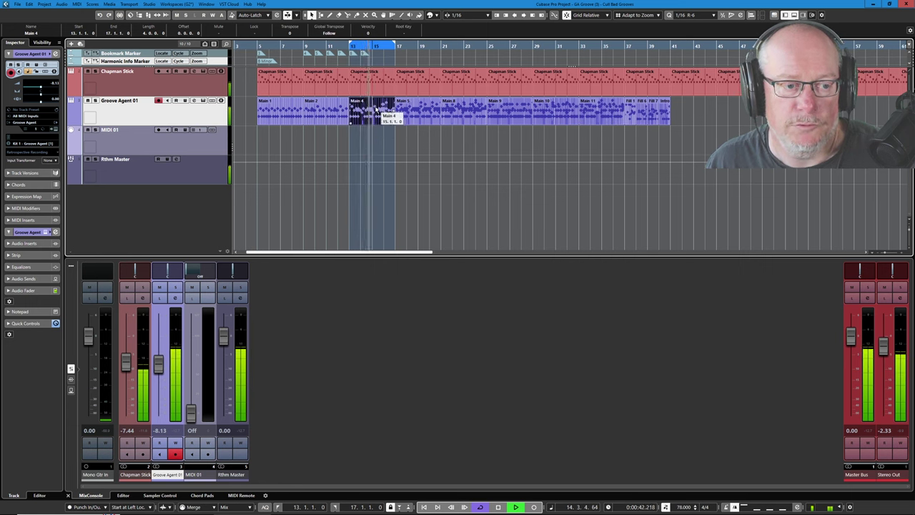
# Open the Main 4 part in the lower-zone drum editor and stop playback
pyautogui.click(124, 495)
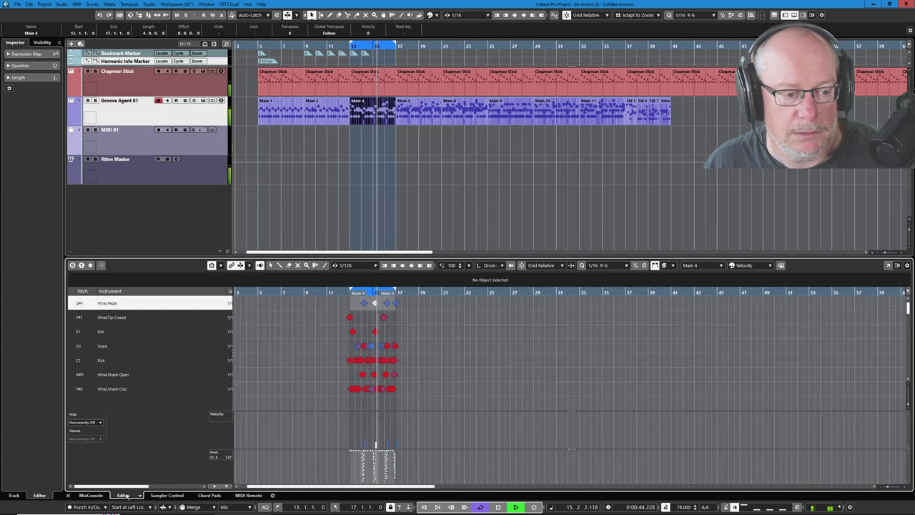
pyautogui.scroll(4, 310, 390)
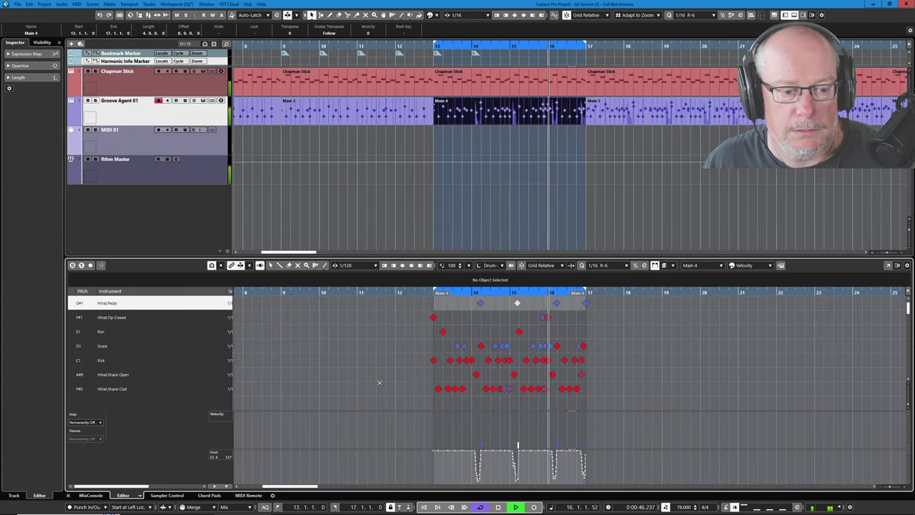
pyautogui.scroll(3, 521, 388)
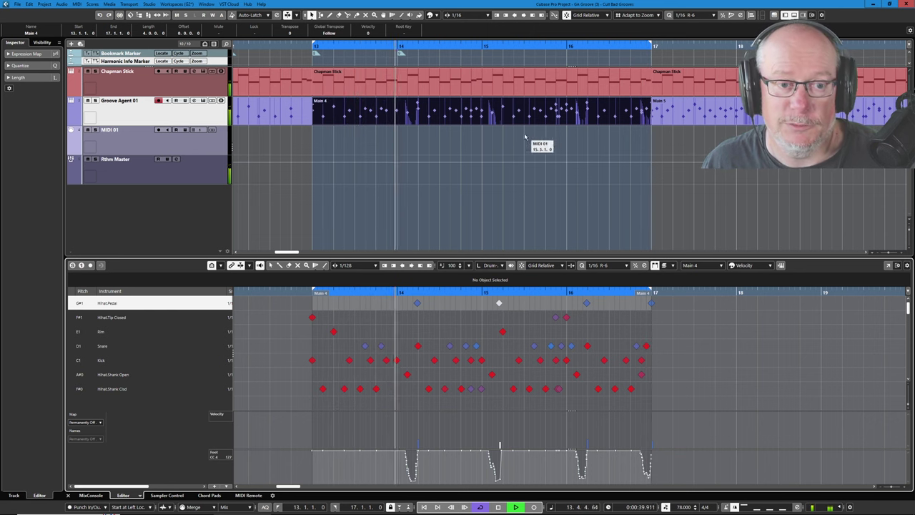
pyautogui.scroll(-6, 400, 182)
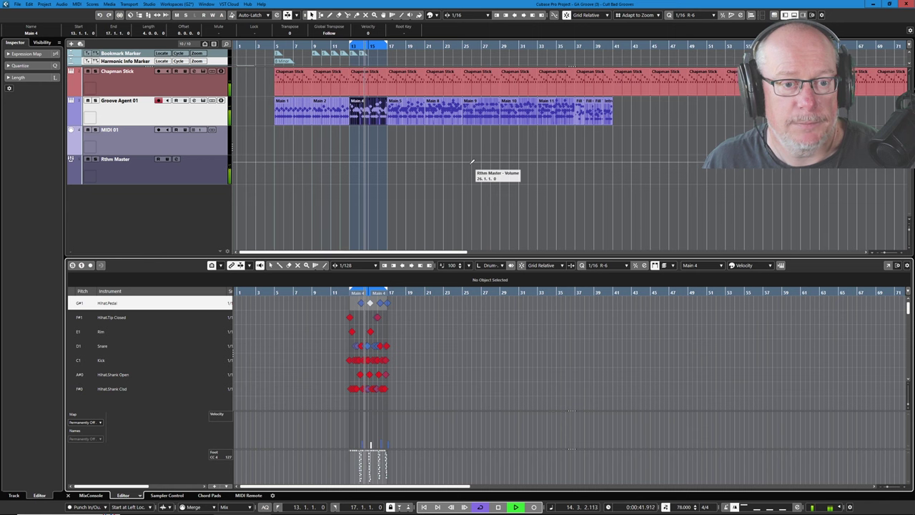
pyautogui.press('space')
pyautogui.scroll(4, 619, 117)
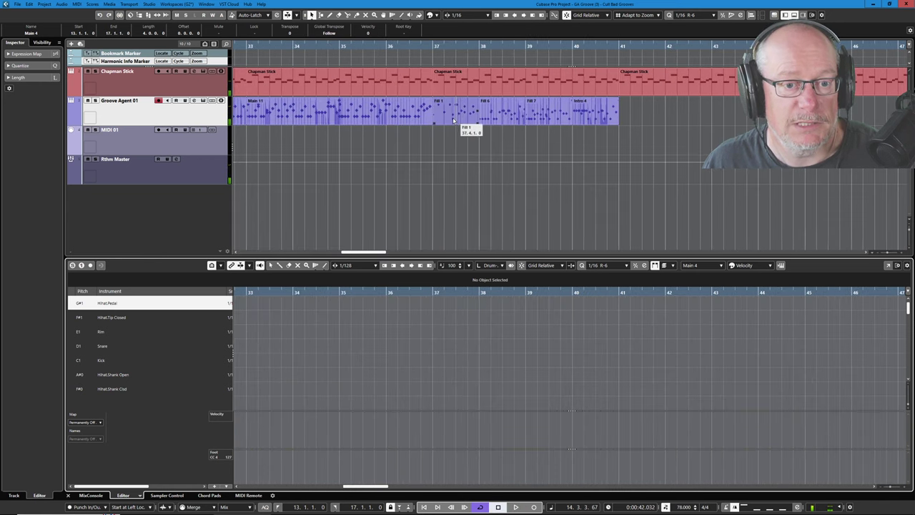
# Cycle bars 40–41 around Intro 4, zoom in, audition it, then zoom out fully
pyautogui.click(584, 109)
pyautogui.press('p')
pyautogui.press('KP_1')
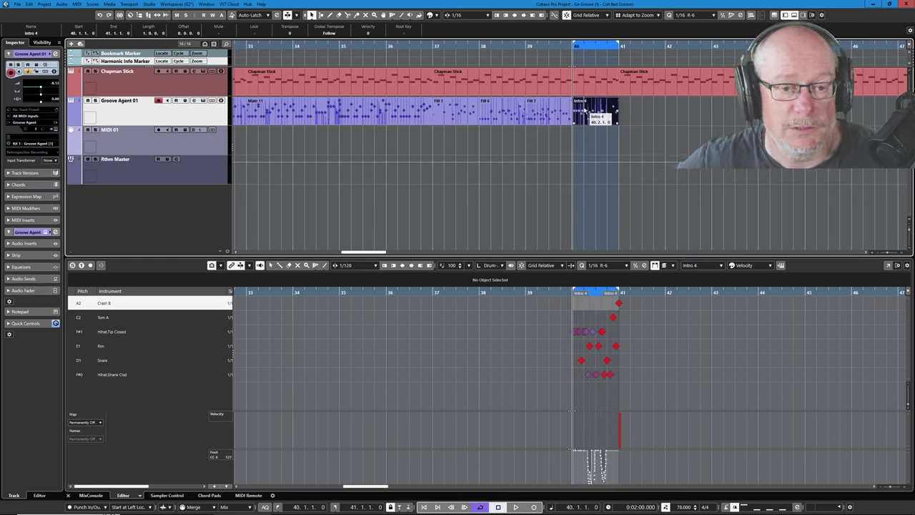
pyautogui.hotkey('alt', 's')
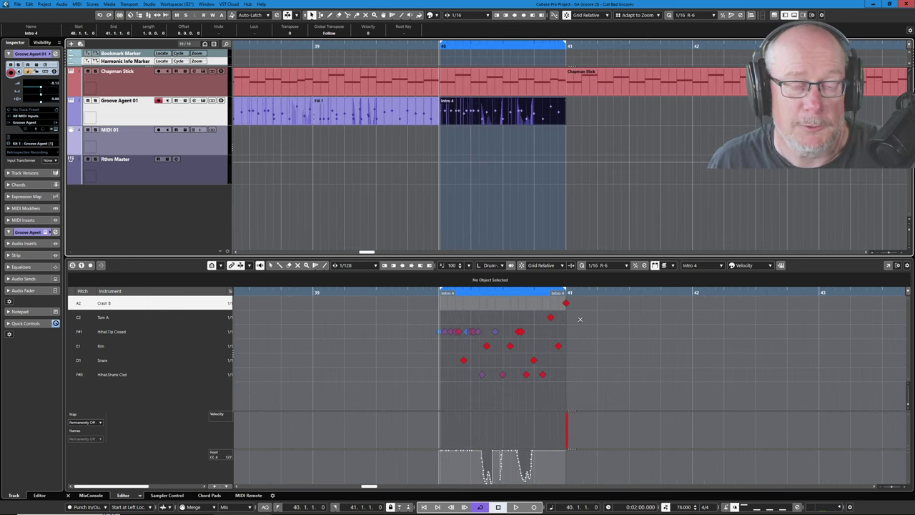
pyautogui.click(515, 507)
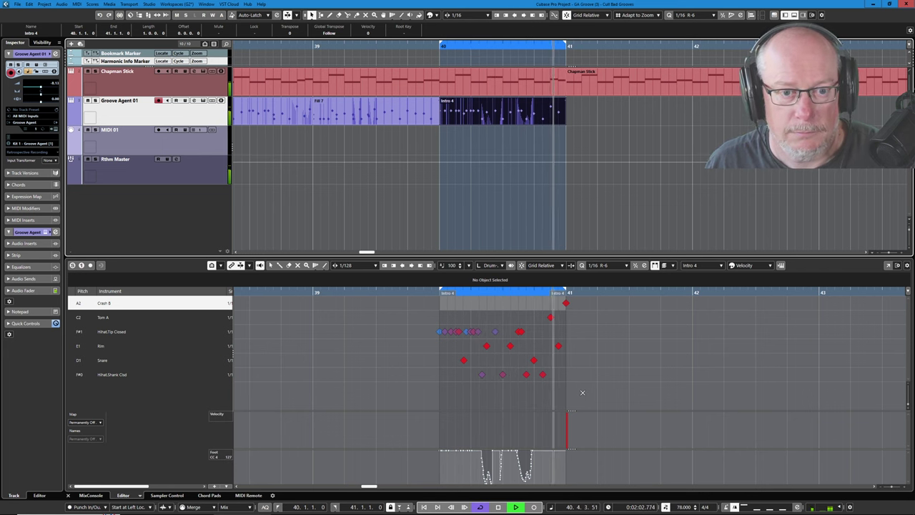
pyautogui.press('space')
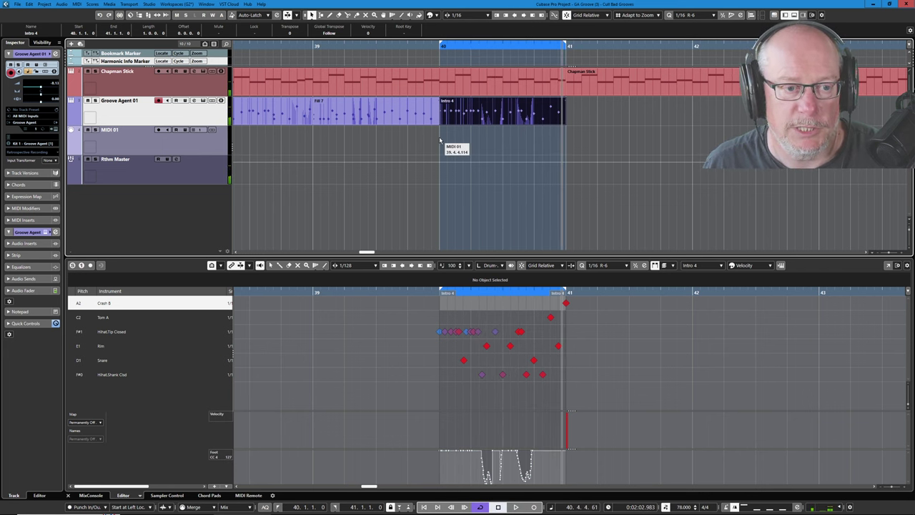
pyautogui.hotkey('shift', 'f')
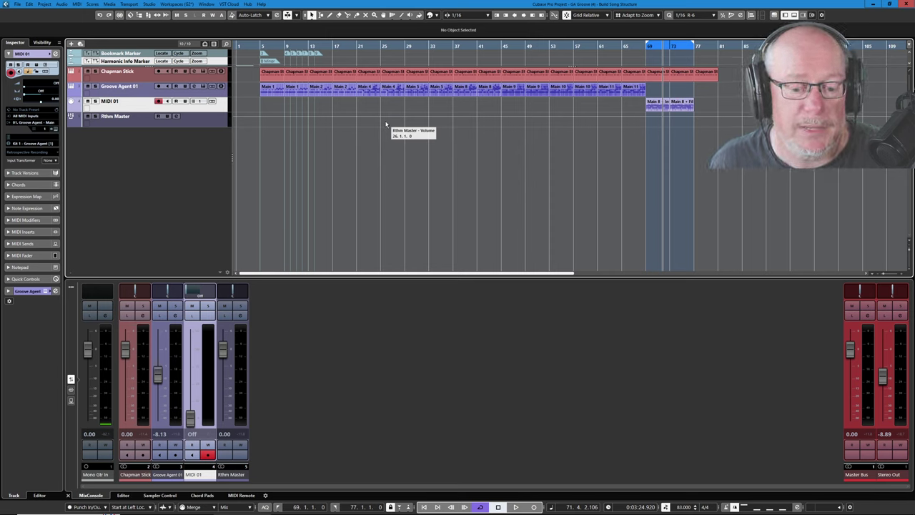
# Set the cycle to the Main 8 part and play it back from bar 37
pyautogui.click(461, 87)
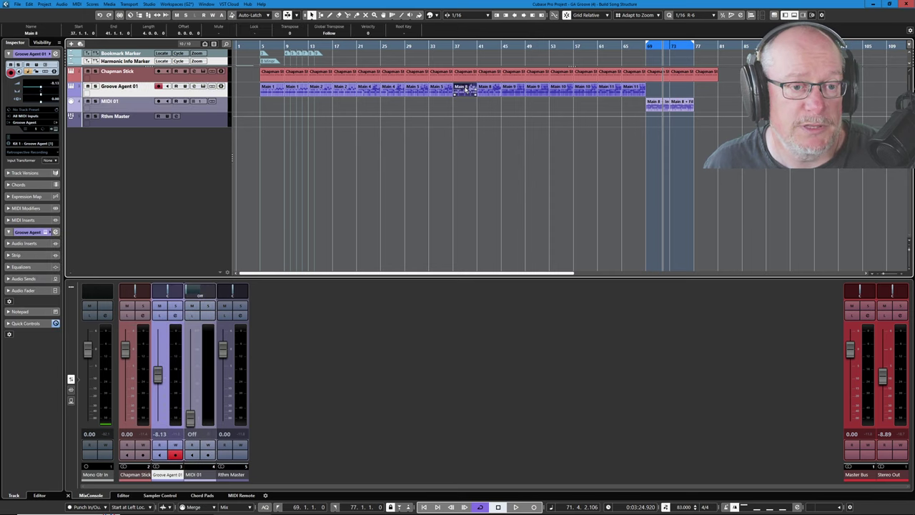
pyautogui.press('p')
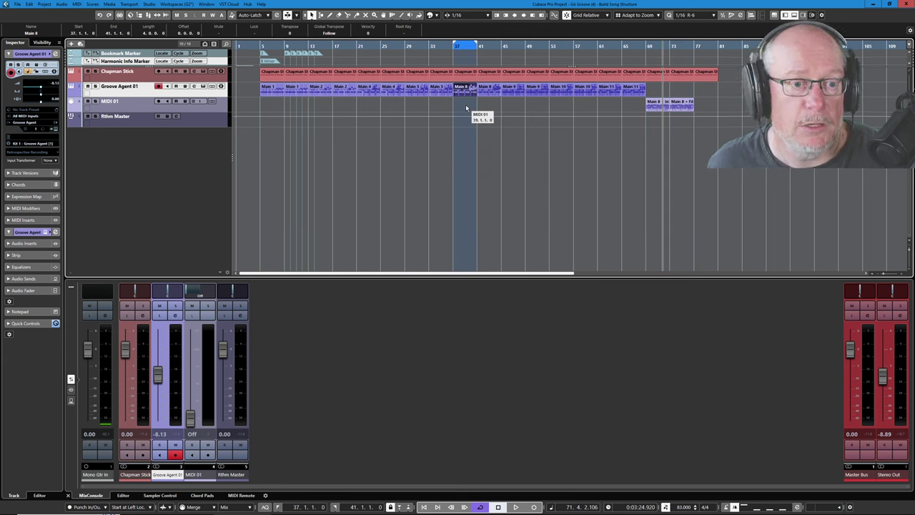
pyautogui.press('KP_1')
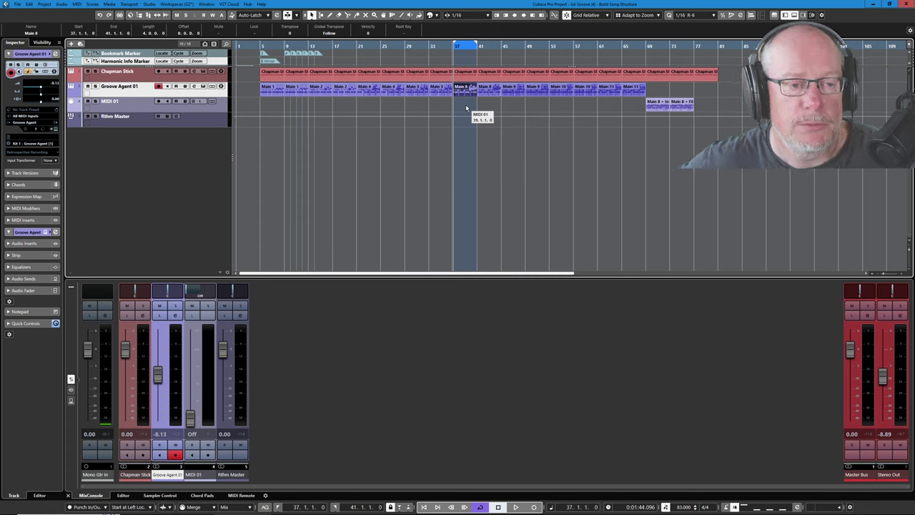
pyautogui.press('space')
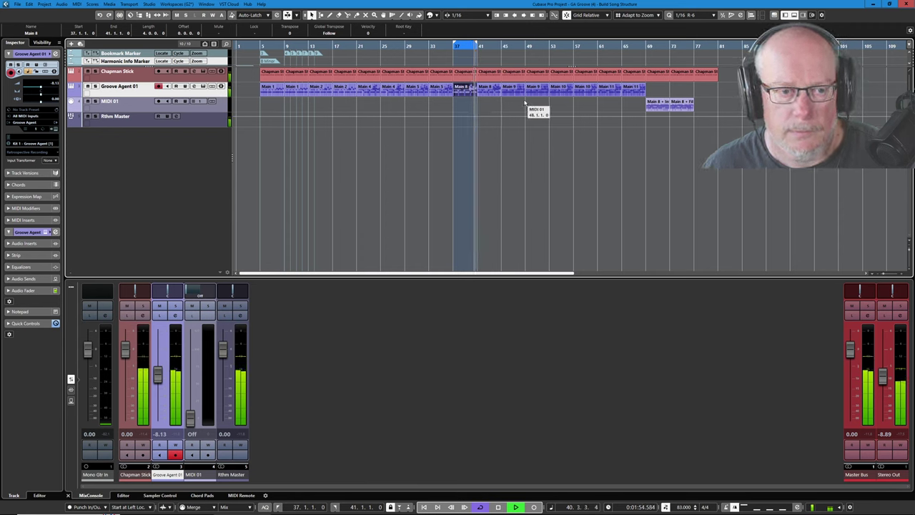
pyautogui.press('space')
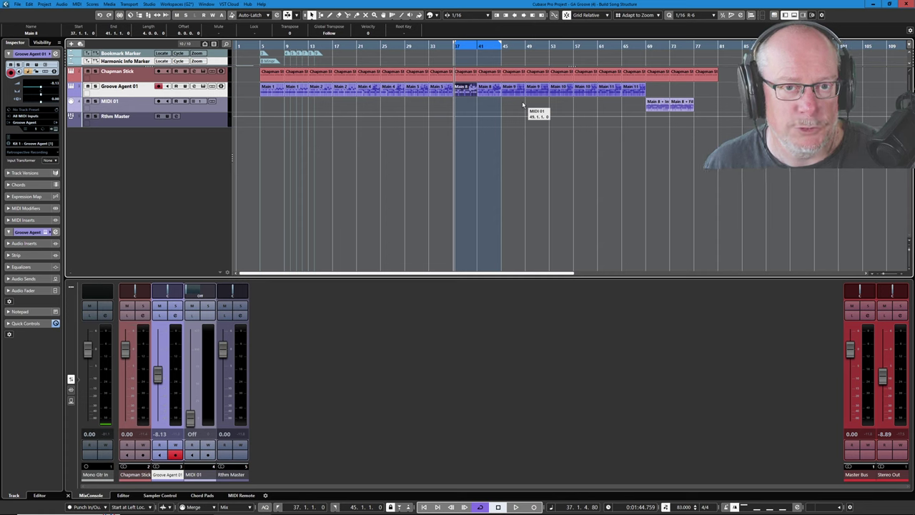
# Move the playhead to the bar 45 range end and select the Main 9 part
pyautogui.press('KP_2')
pyautogui.press('KP_Divide')
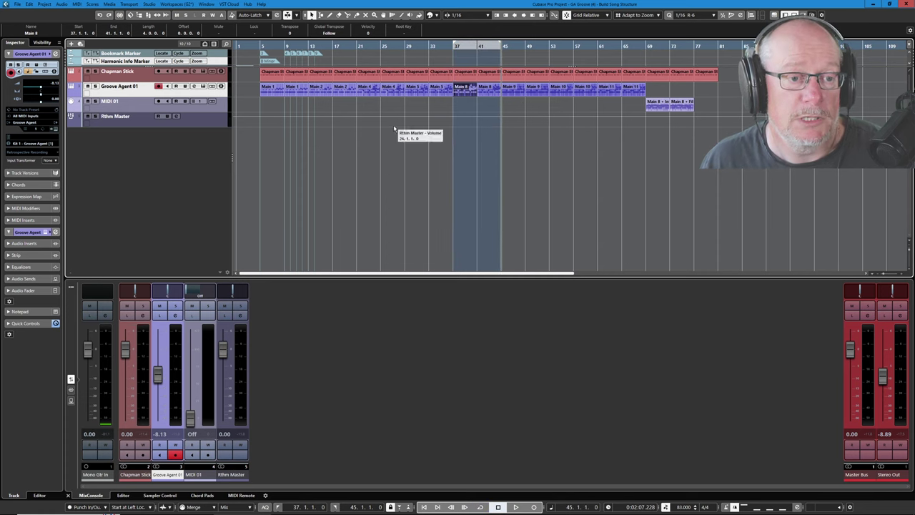
pyautogui.click(513, 88)
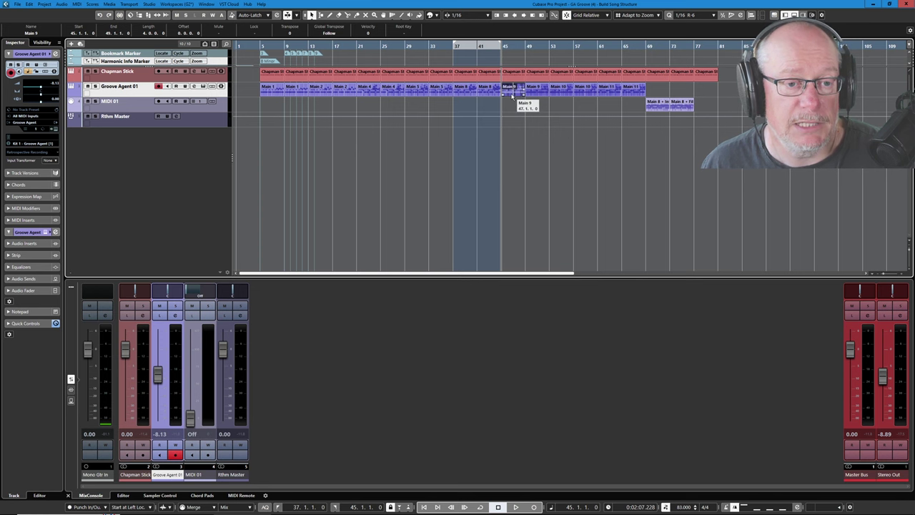
# Open Main 9 in the drum editor, audition it zoomed in, then zoom back out
pyautogui.click(123, 495)
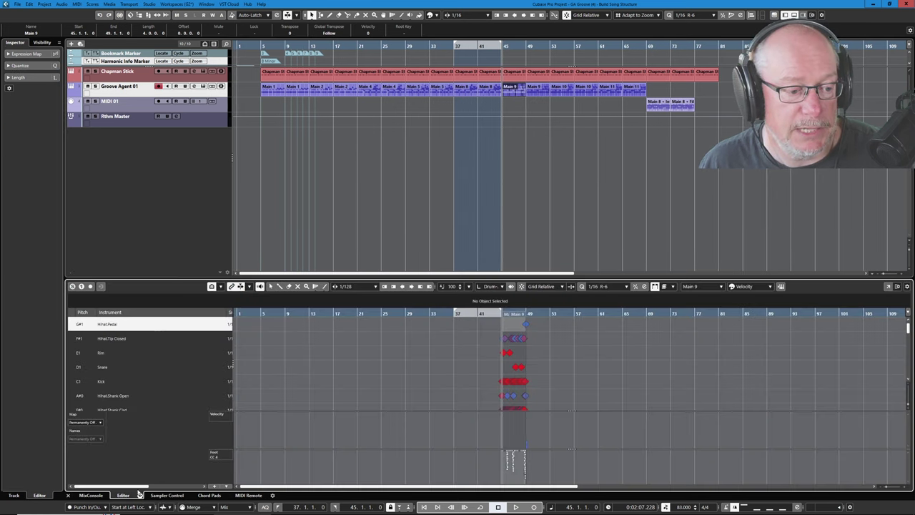
pyautogui.hotkey('alt', 's')
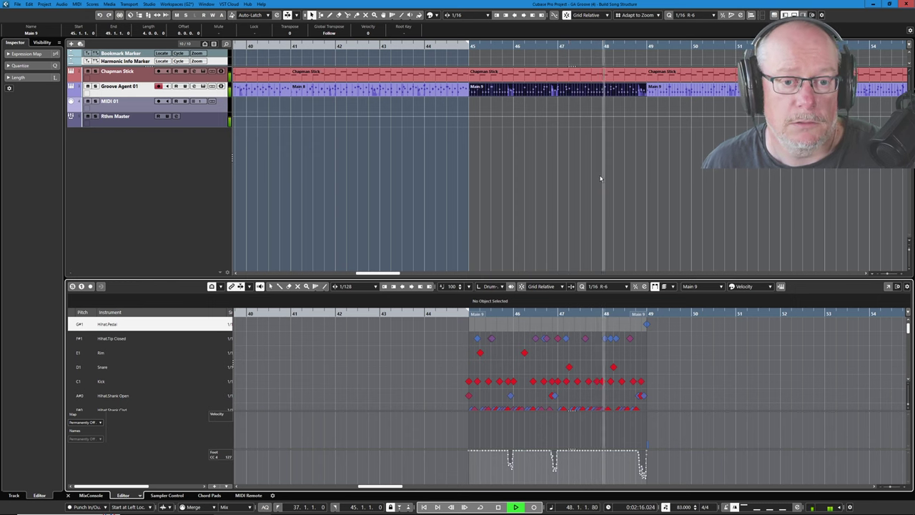
pyautogui.press('g')
pyautogui.press('g')
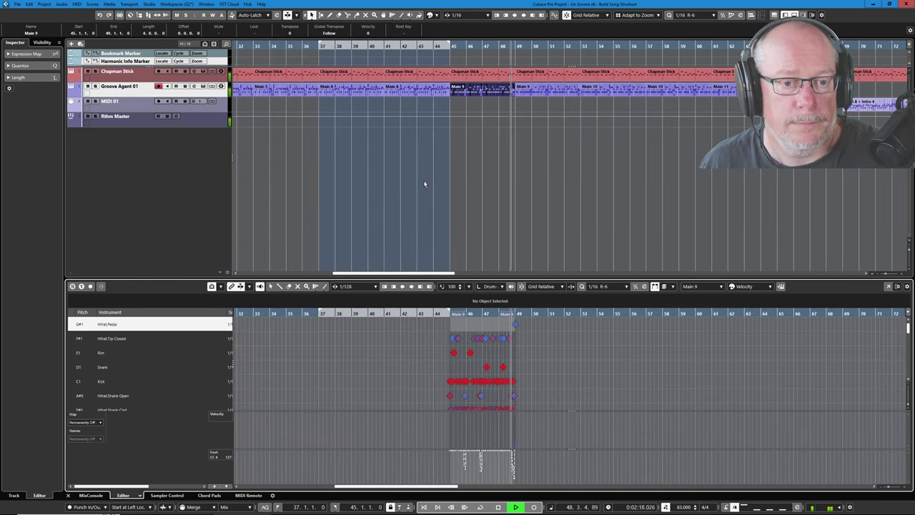
pyautogui.press('space')
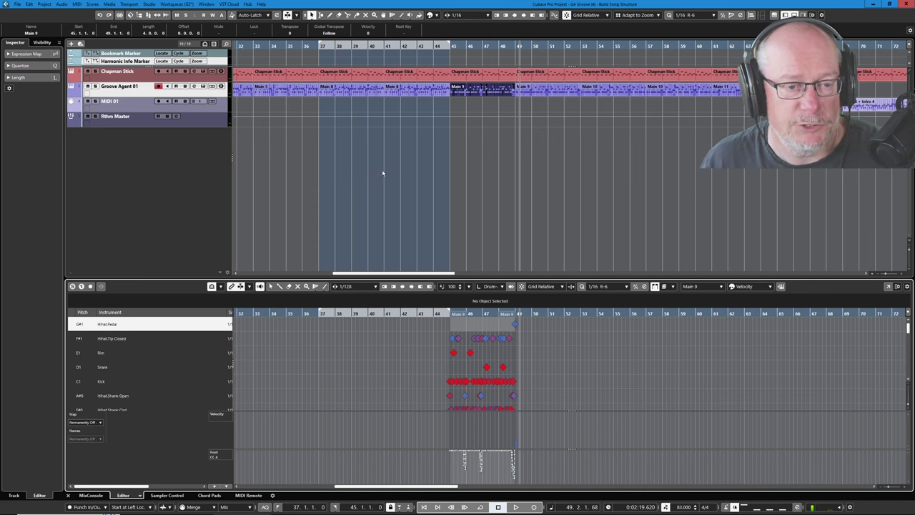
pyautogui.press('g')
pyautogui.press('g')
pyautogui.keyDown('ctrl'); pyautogui.scroll(8, 622, 135); pyautogui.keyUp('ctrl')
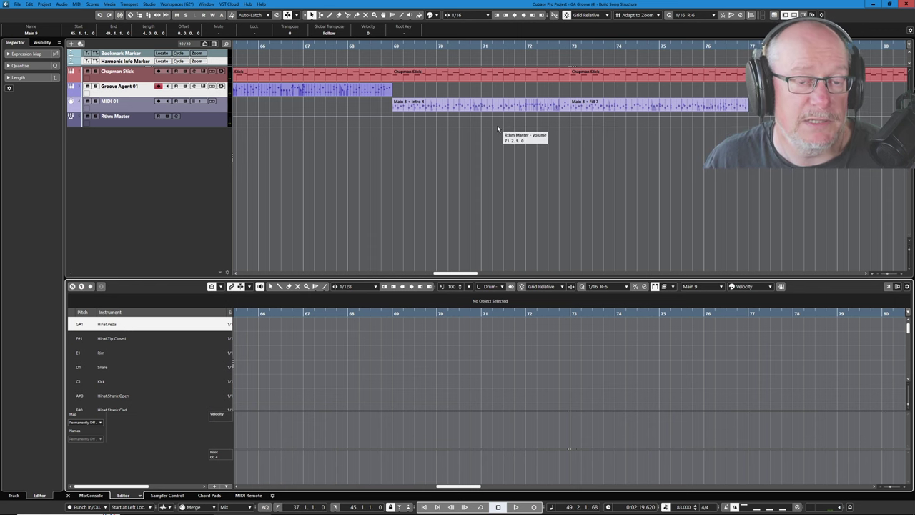
# Split the MIDI 01 part spanning bars 69–77 at bar 72 with the Scissors tool
pyautogui.click(400, 102)
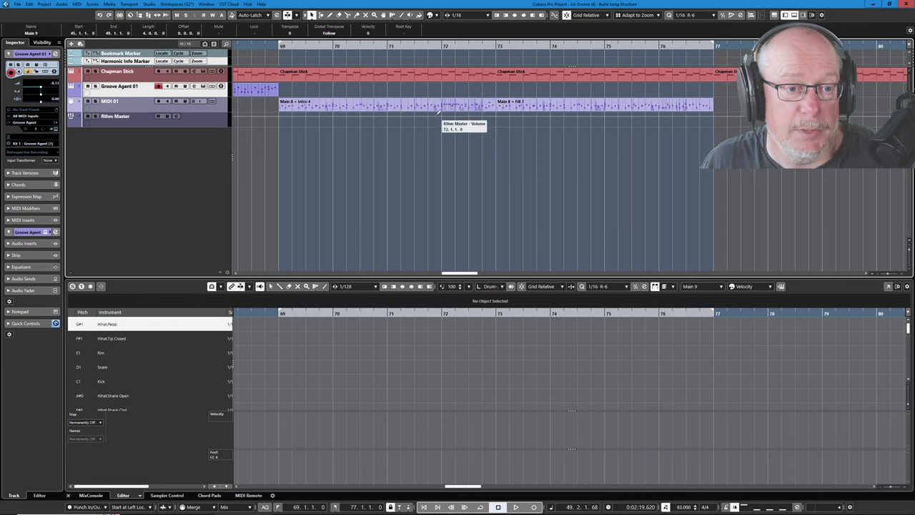
pyautogui.press('3')
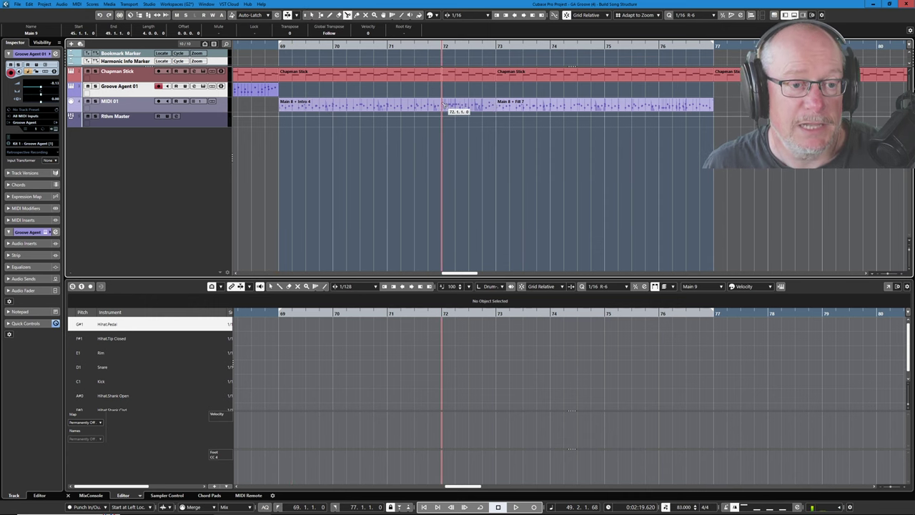
pyautogui.click(442, 106)
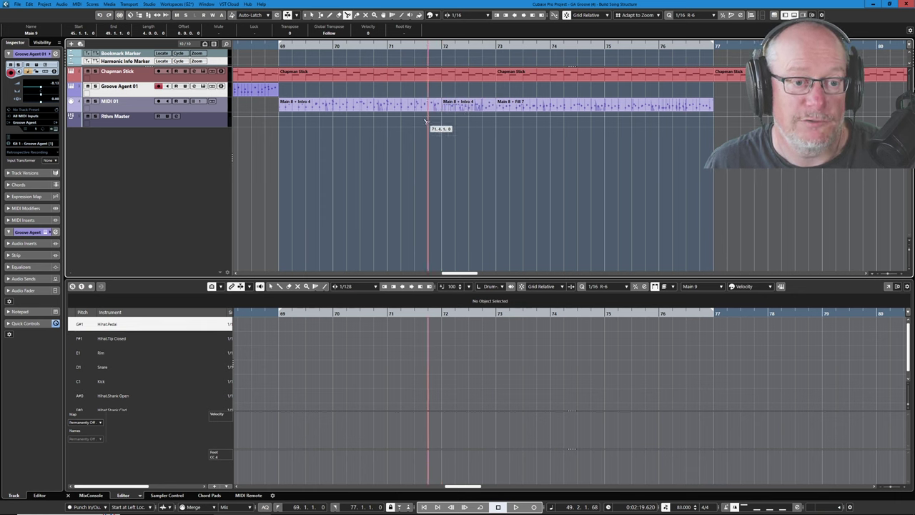
# Glue the two Main 8 - Intro 4 parts on MIDI 01 into one continuous part
pyautogui.rightClick(449, 120)
pyautogui.click(467, 117)
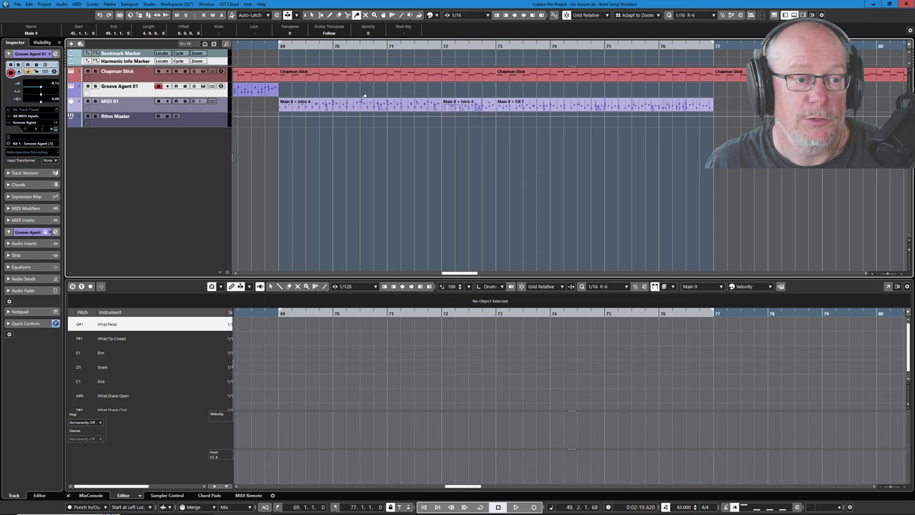
pyautogui.click(416, 107)
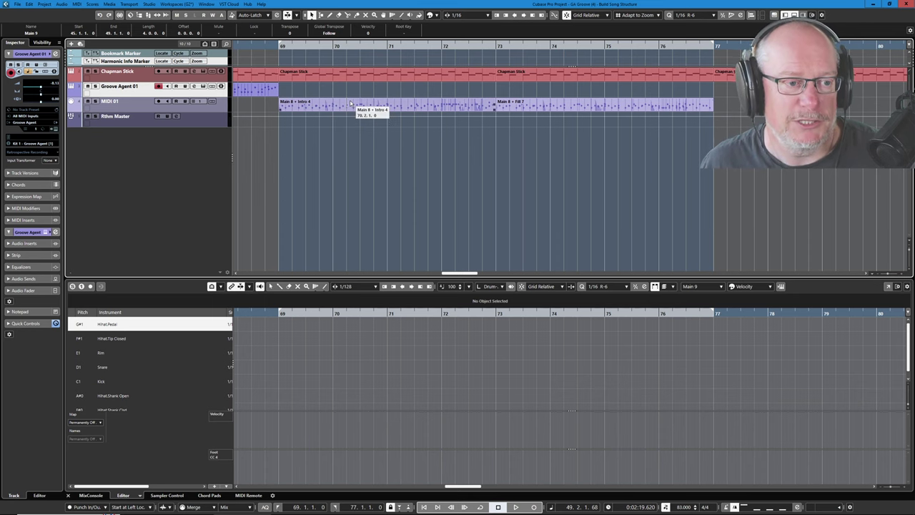
pyautogui.scroll(-5, 363, 170)
pyautogui.scroll(-2, 359, 171)
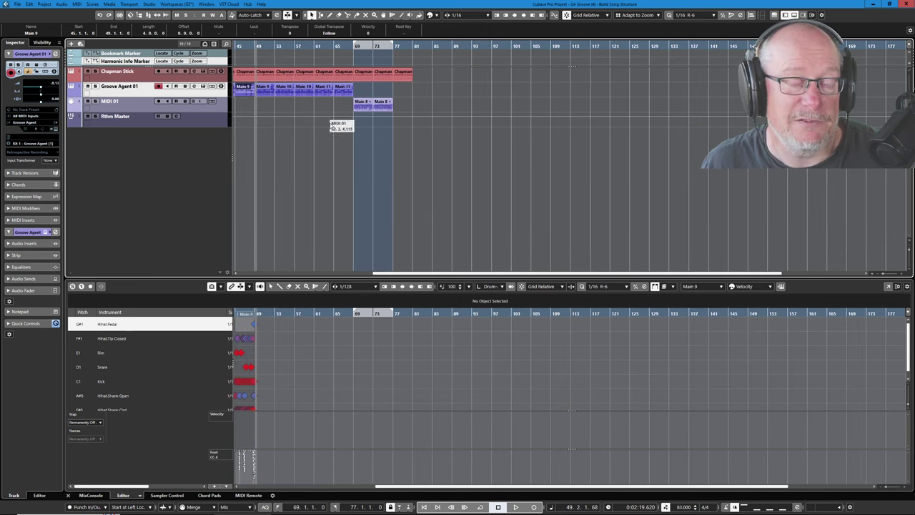
pyautogui.scroll(3, 374, 126)
pyautogui.scroll(3, 336, 132)
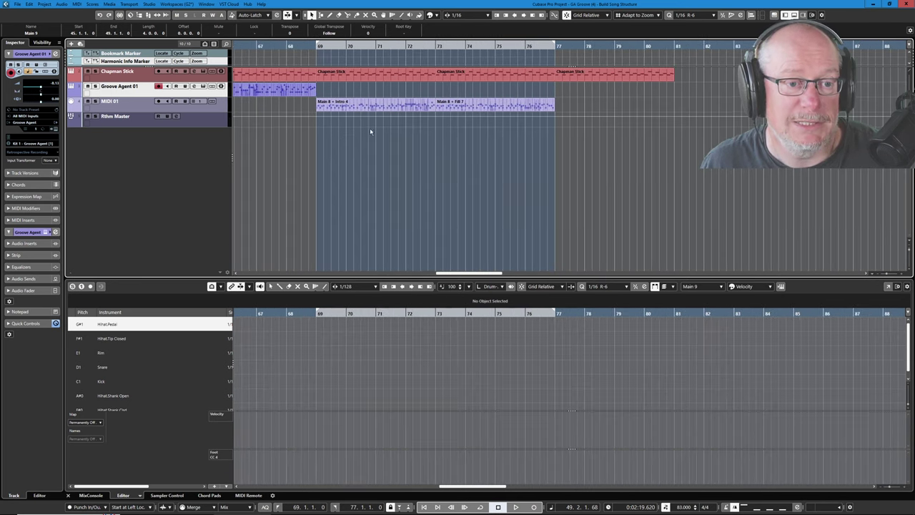
# Play back the merged bars 69–77 drum section, then bring up the File menu
pyautogui.press('space')
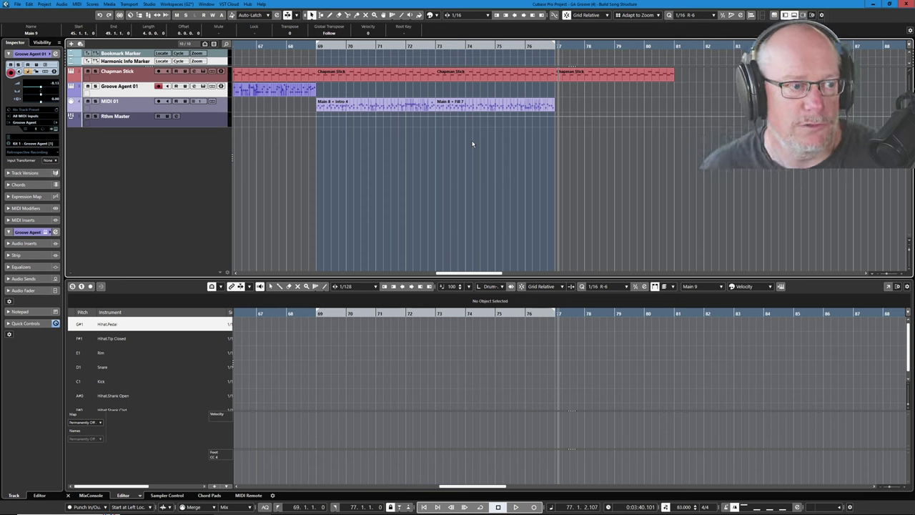
pyautogui.click(17, 4)
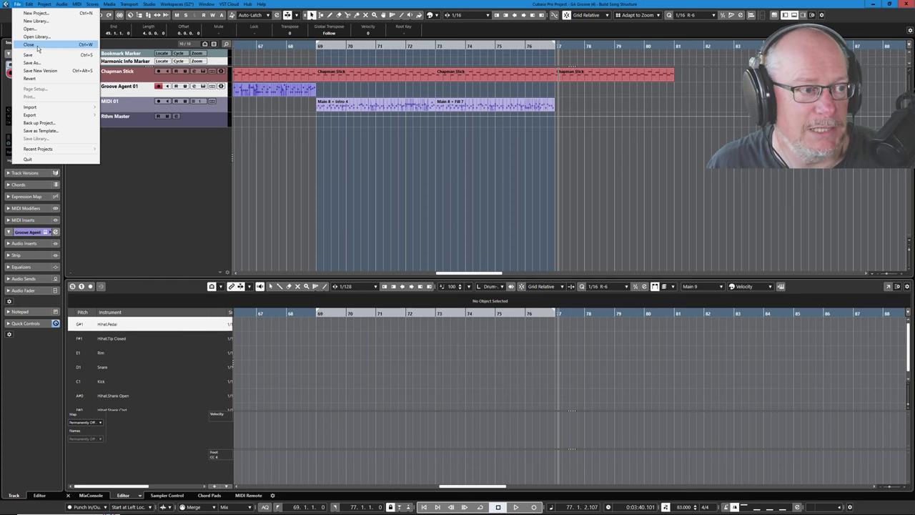
# Close the song-structure project and audition the Add Gtrs project from bar 75
pyautogui.click(40, 45)
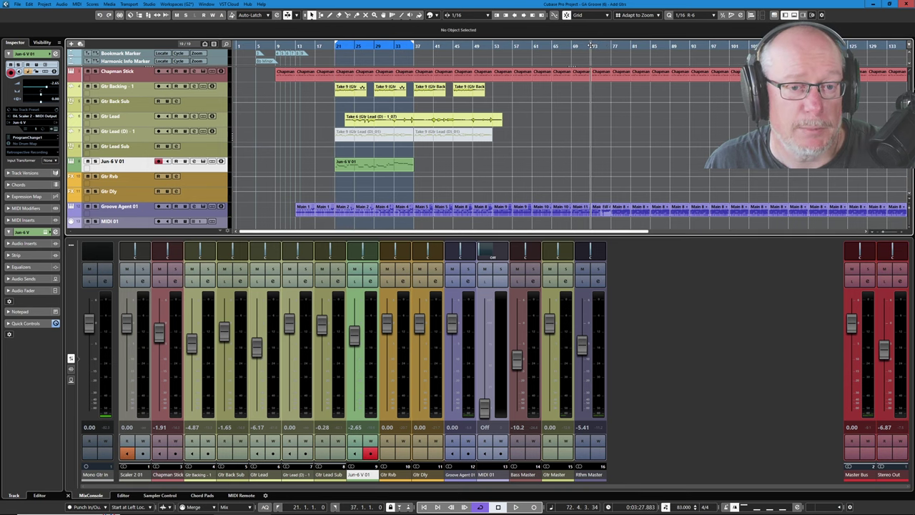
pyautogui.scroll(6, 596, 221)
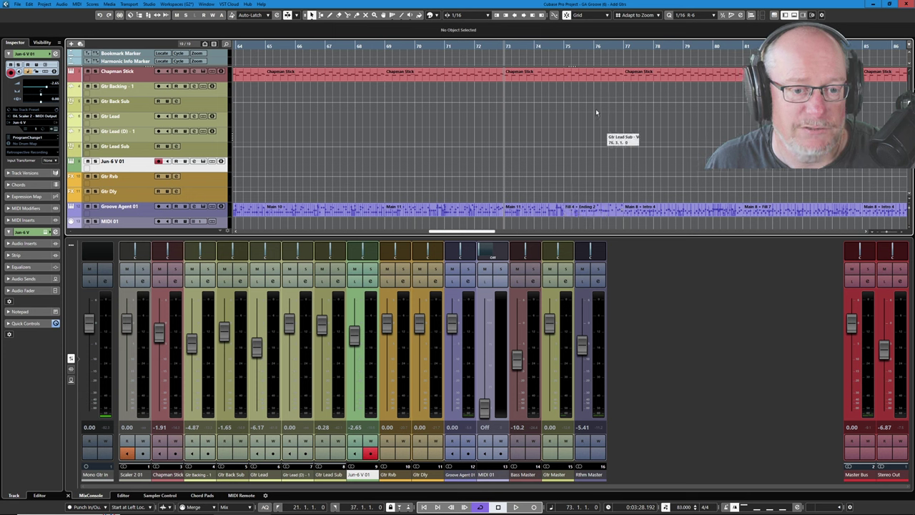
pyautogui.click(563, 44)
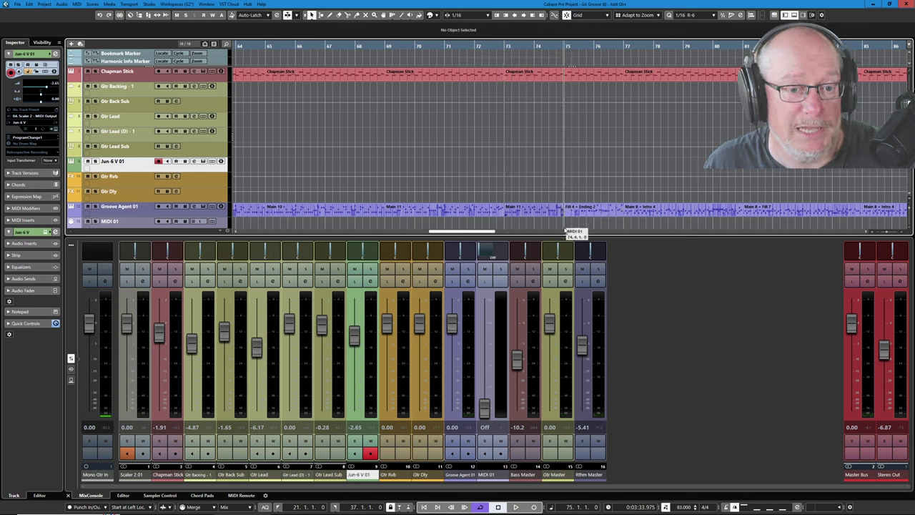
pyautogui.press('space')
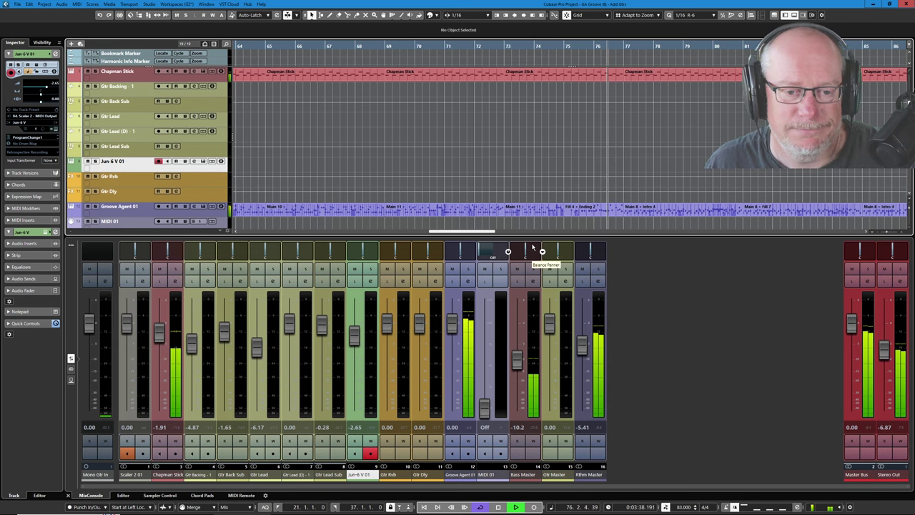
pyautogui.press('space')
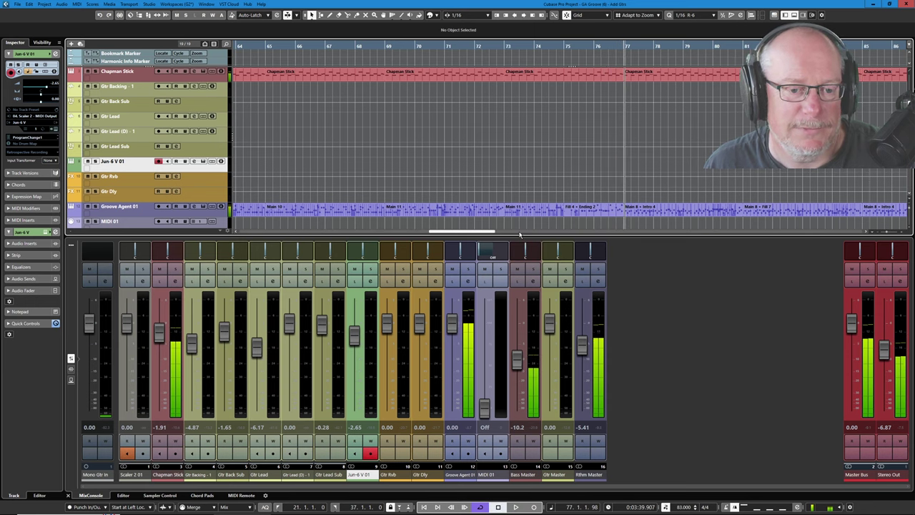
pyautogui.scroll(-5, 451, 158)
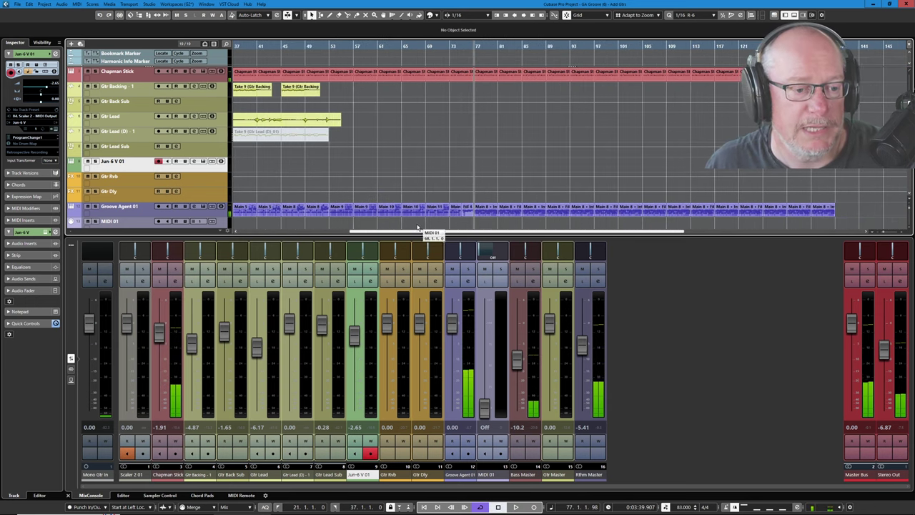
# Zoom the Add Gtrs arrangement to bars 11–67 and play it from bar 21
pyautogui.moveTo(416, 230); pyautogui.dragTo(307, 219)
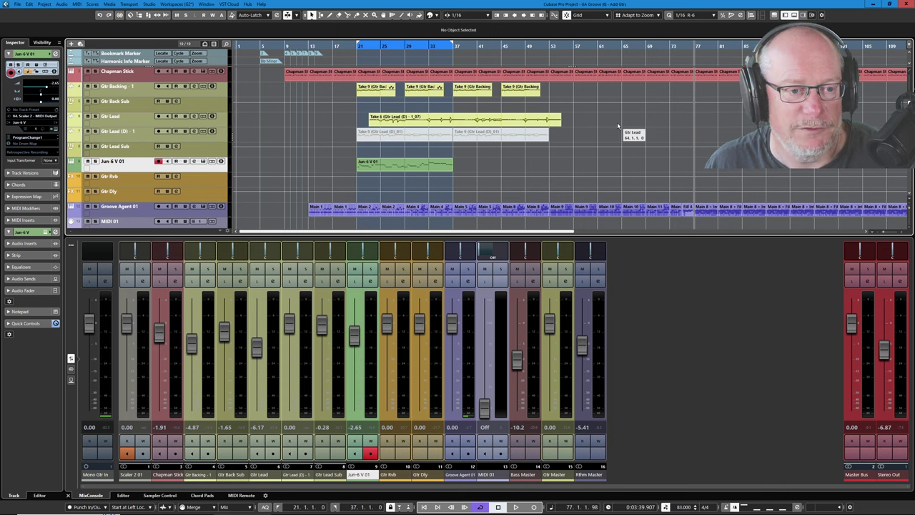
pyautogui.scroll(1, 369, 154)
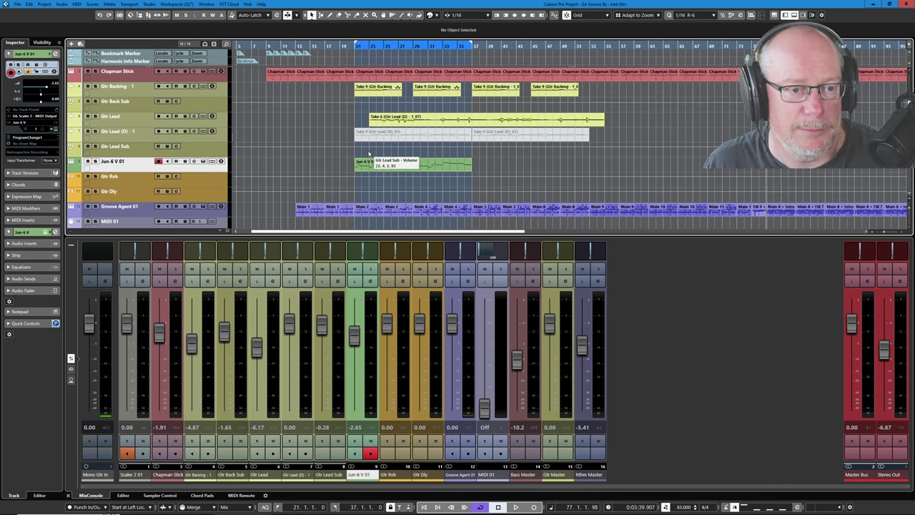
pyautogui.scroll(1, 347, 160)
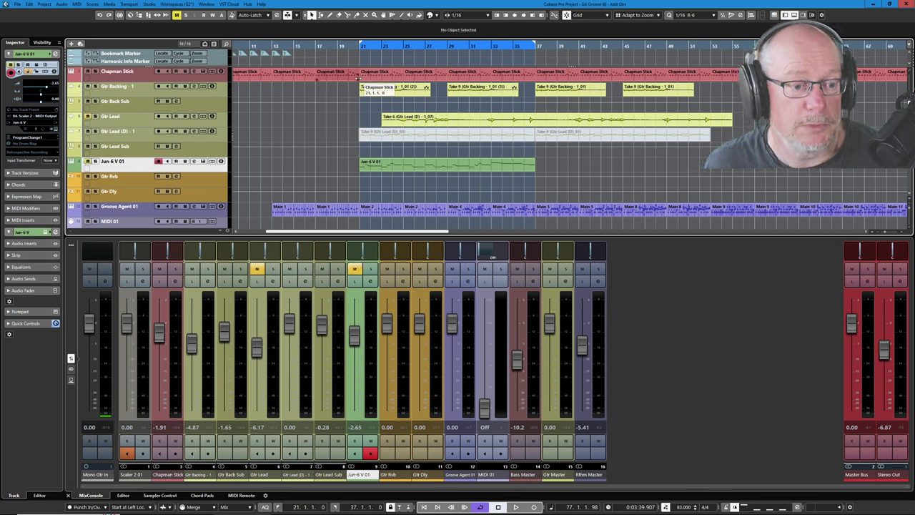
pyautogui.press('KP_1')
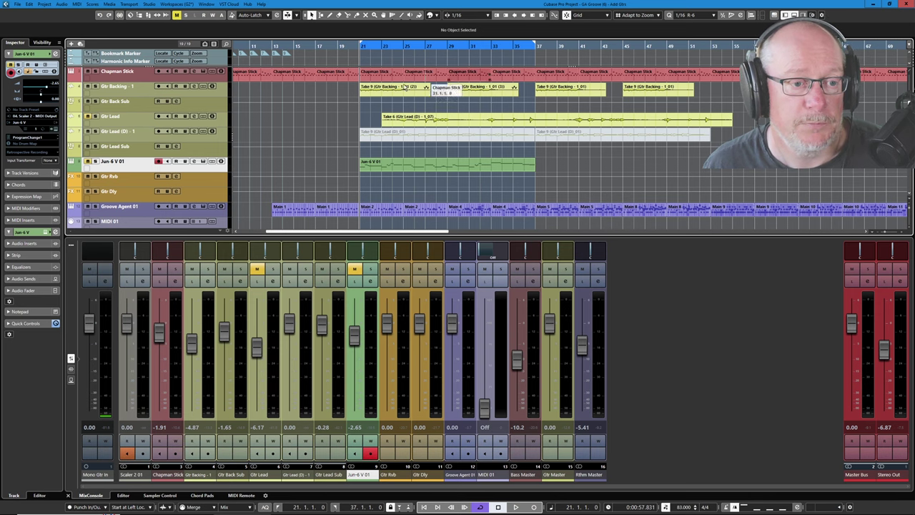
pyautogui.press('space')
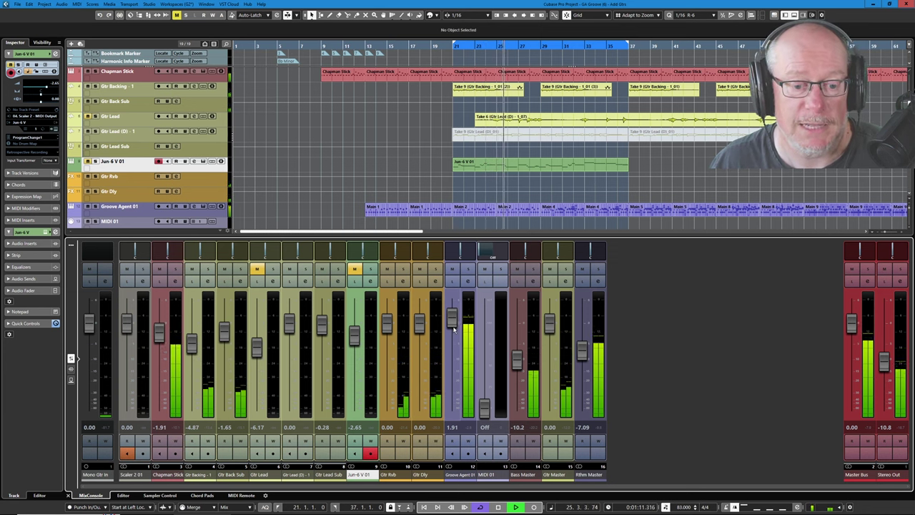
# Rebalance faders: Groove Agent 01 to -1.77, Rthm Master to -2.26, Stereo Out to -15.0
pyautogui.moveTo(452, 315); pyautogui.dragTo(451, 301)
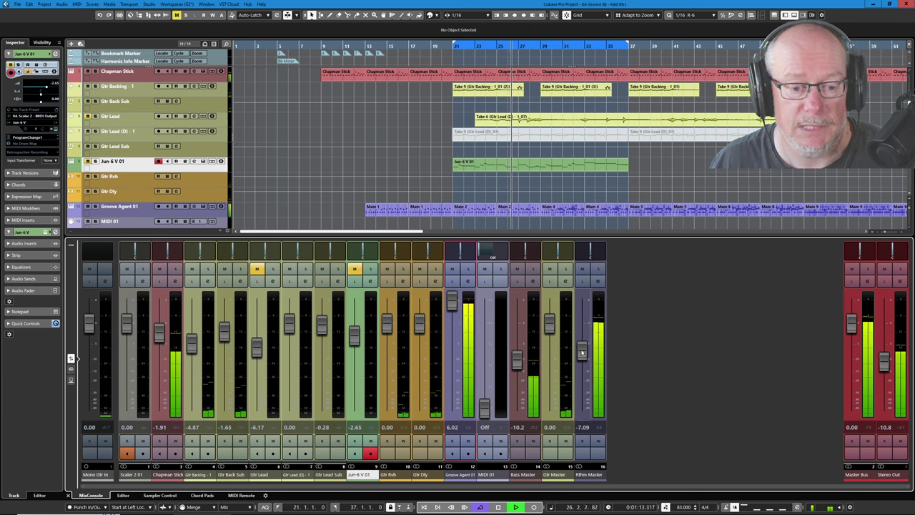
pyautogui.moveTo(582, 350); pyautogui.dragTo(582, 301)
pyautogui.moveTo(885, 363); pyautogui.dragTo(885, 385)
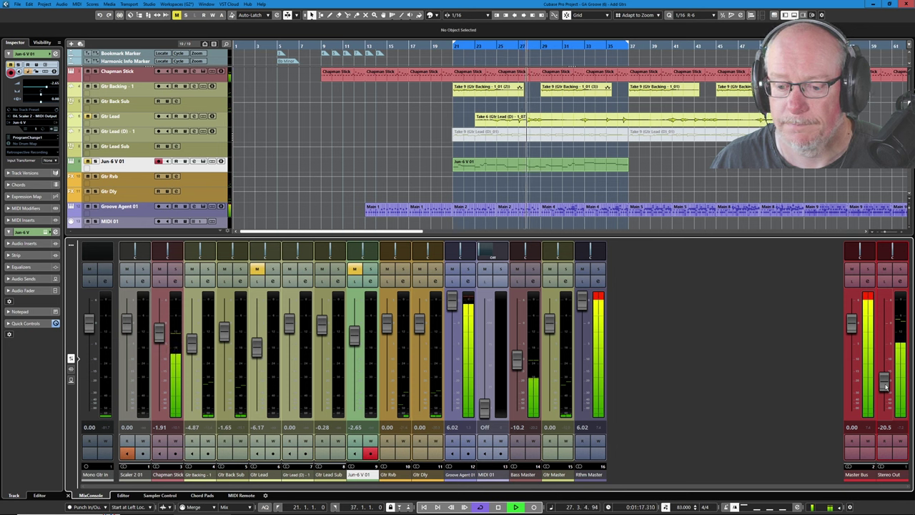
pyautogui.moveTo(584, 311); pyautogui.dragTo(585, 318)
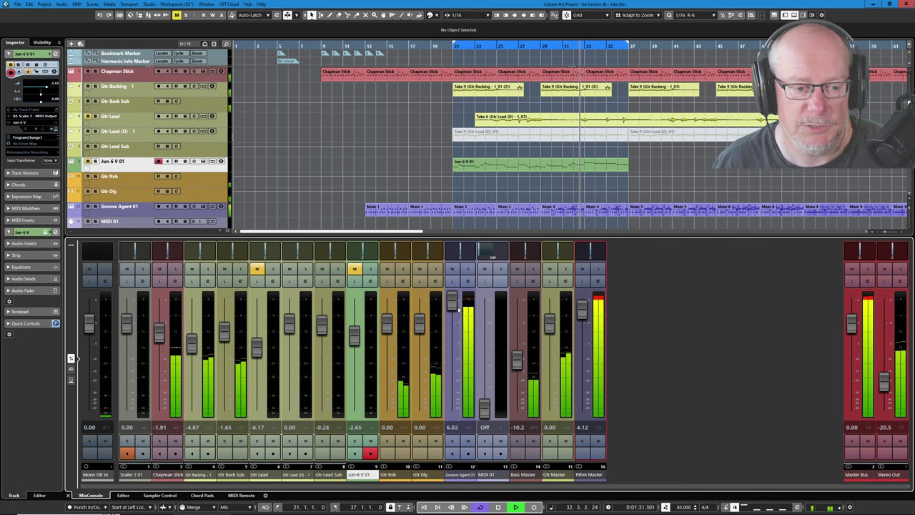
pyautogui.moveTo(458, 309); pyautogui.dragTo(458, 336)
pyautogui.moveTo(583, 313); pyautogui.dragTo(584, 340)
pyautogui.moveTo(885, 390); pyautogui.dragTo(869, 379)
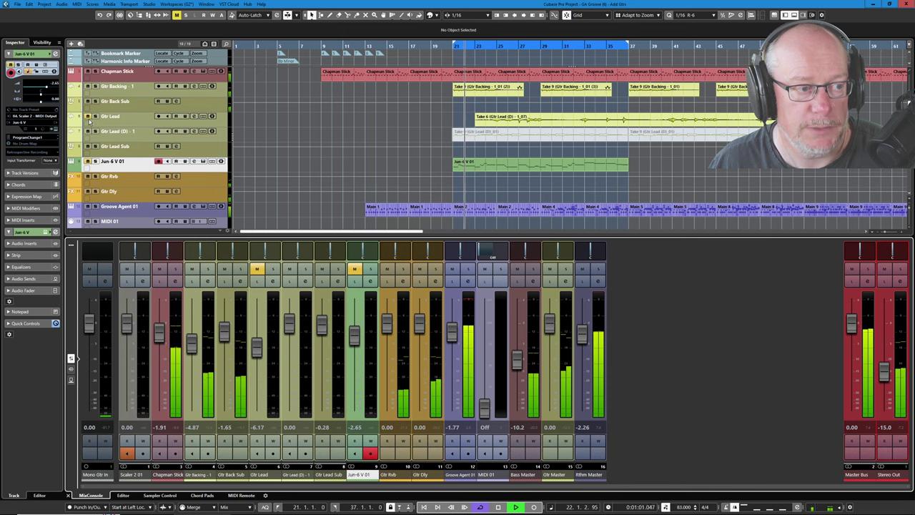
# Unmute Gtr Lead and raise the Stereo Out level from -15.0 to -8.89
pyautogui.click(158, 116)
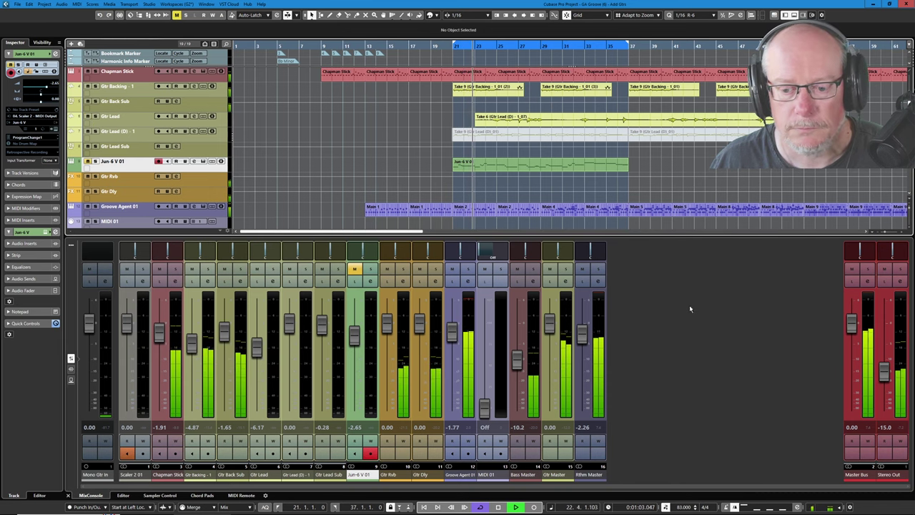
pyautogui.moveTo(884, 372); pyautogui.dragTo(889, 361)
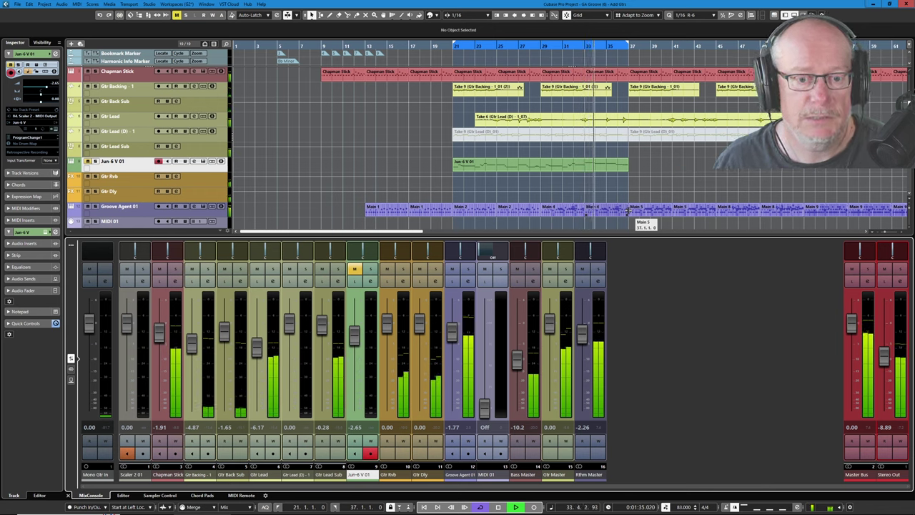
# Duplicate the Jun-6 V 01 synth part to follow at bar 37 and unmute its track
pyautogui.click(593, 170)
pyautogui.hotkey('ctrl', 'd')
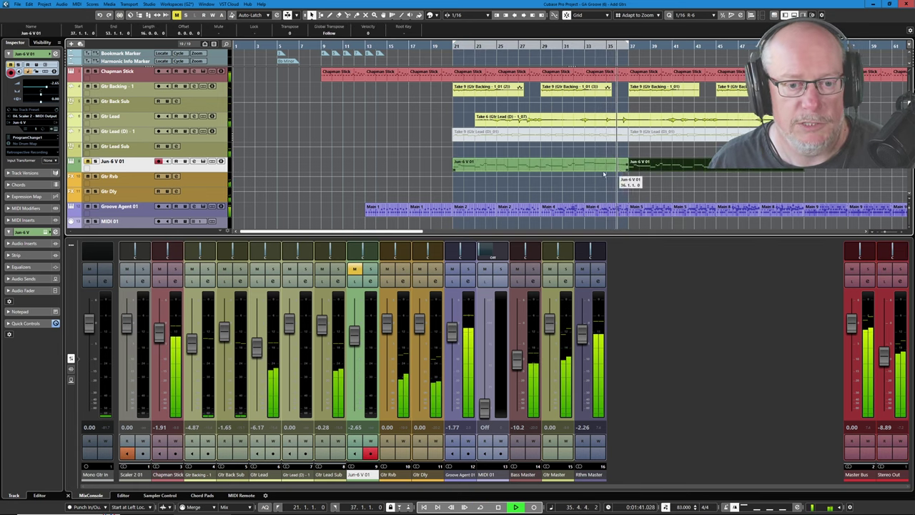
pyautogui.click(87, 162)
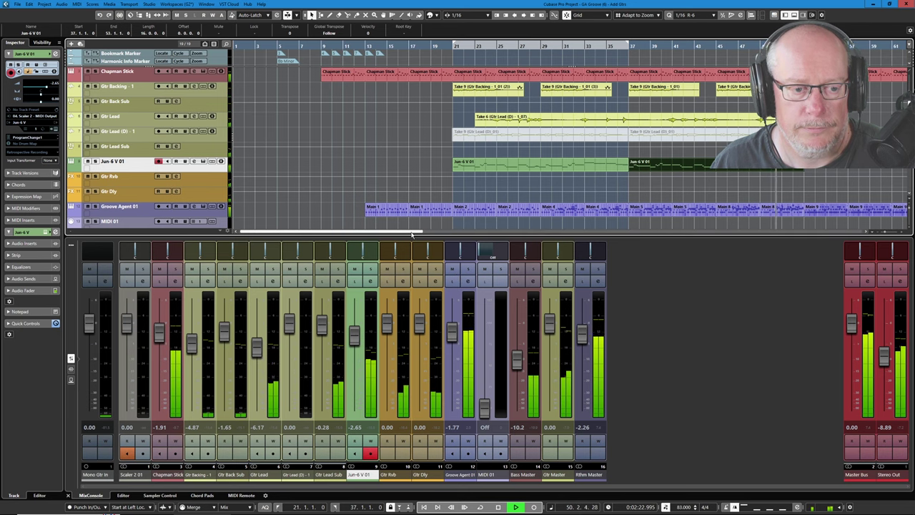
pyautogui.moveTo(412, 234); pyautogui.dragTo(495, 232)
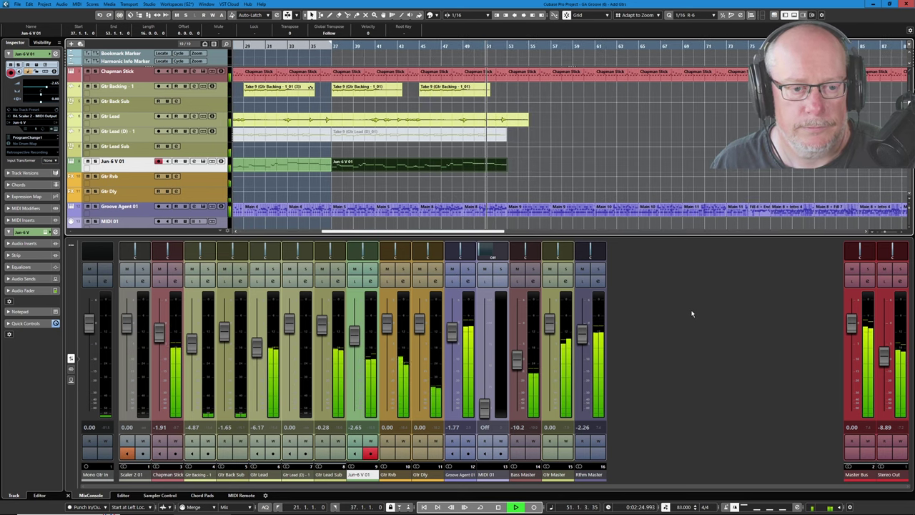